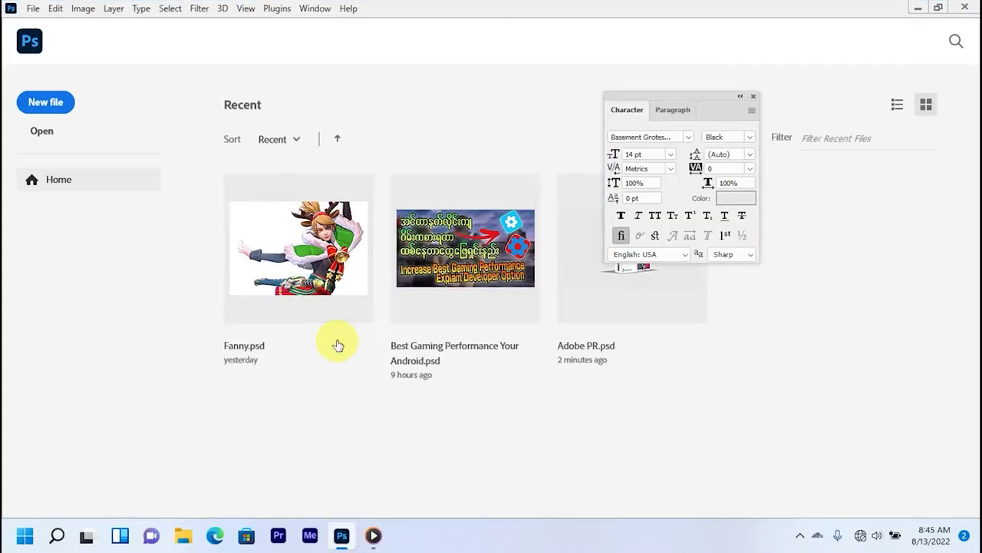
Start a new 1920×1080 px document with a transparent background from the preset
left_click(51, 113)
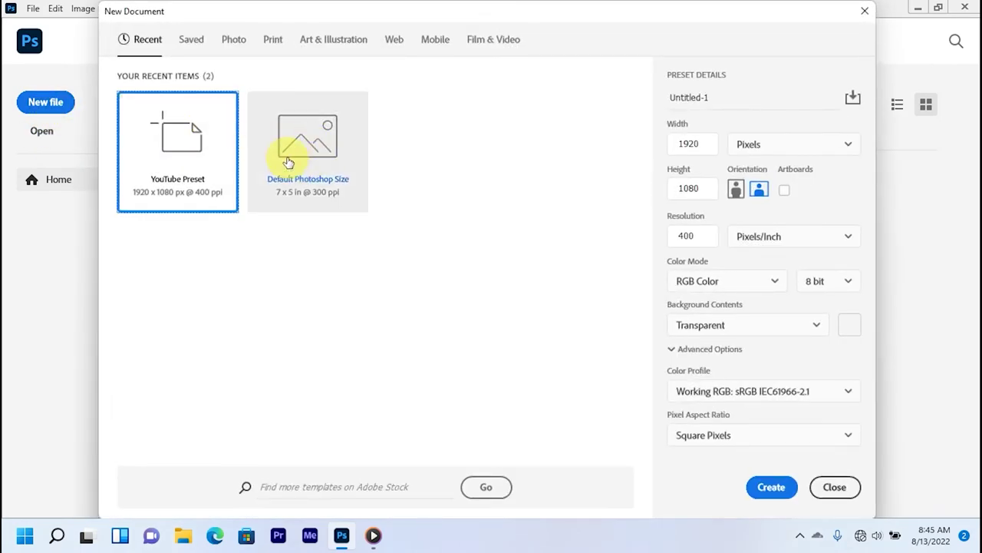
left_click(771, 487)
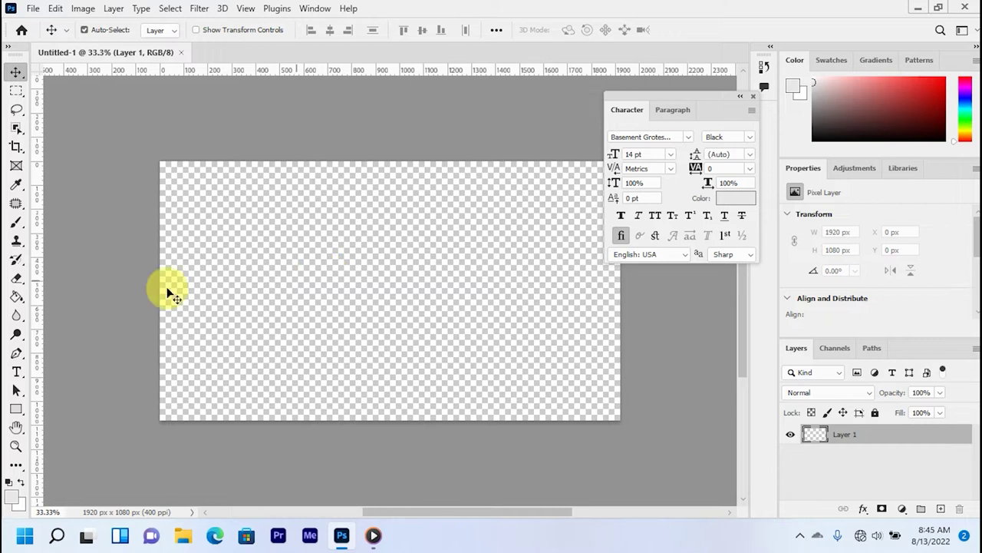
left_click(17, 299)
Fill the canvas light grey with the Paint Bucket and draw a white 564×786 px rectangle at its centre
left_click(381, 274)
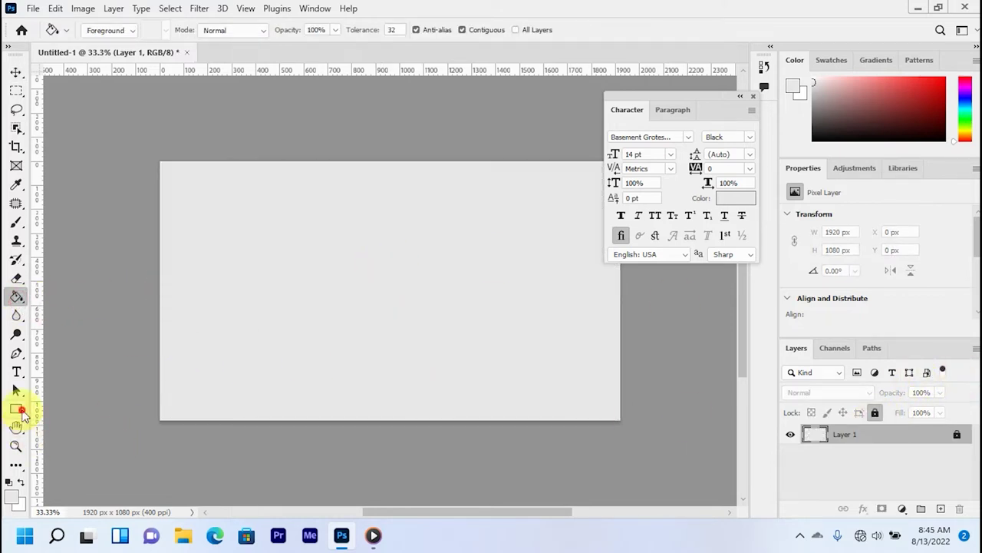
left_click(16, 409)
left_click(12, 499)
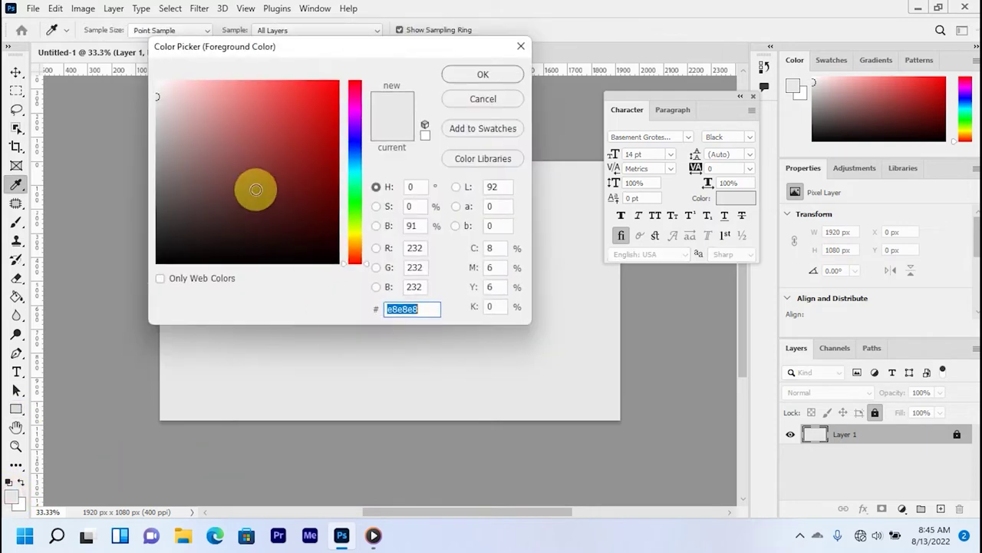
left_click(484, 74)
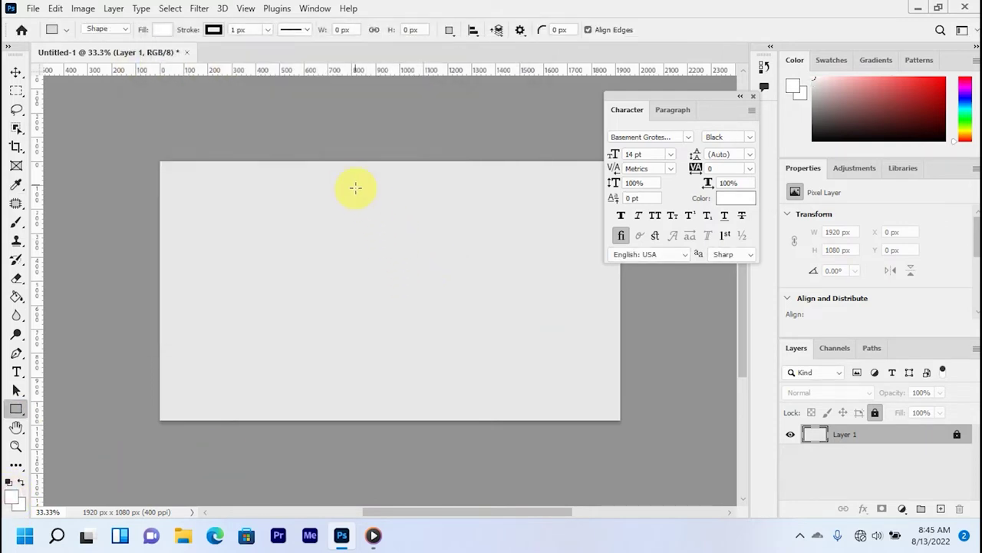
left_click_drag(369, 197, 508, 382)
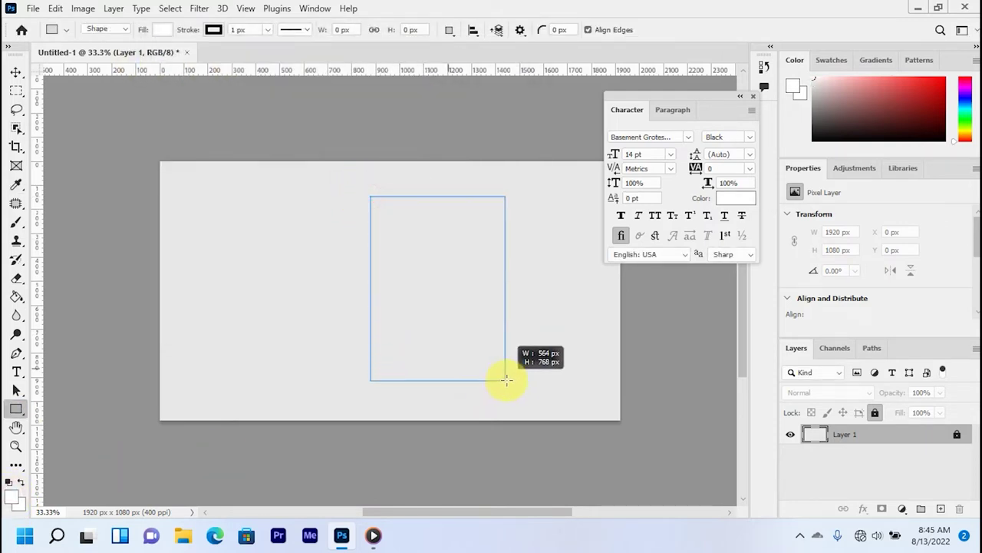
left_click_drag(504, 383, 507, 384)
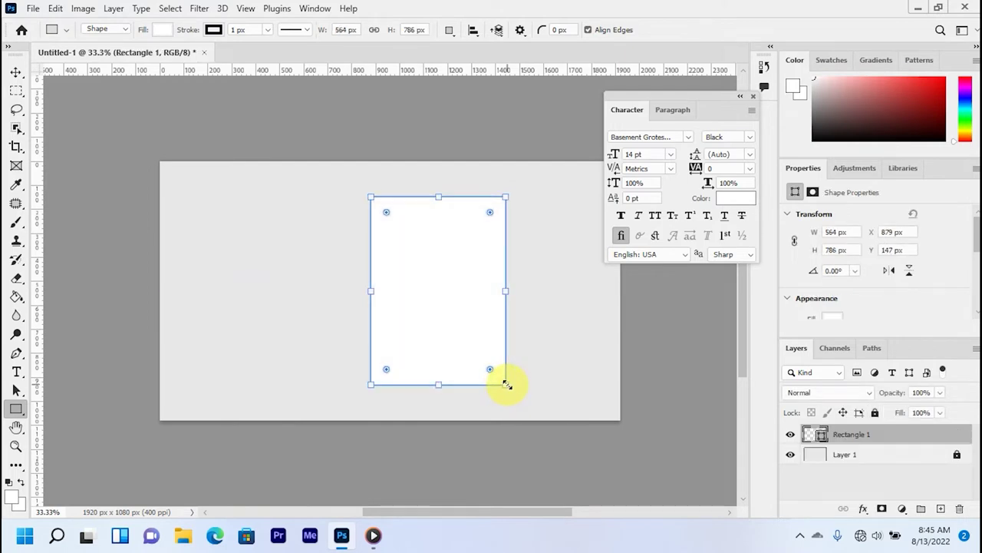
left_click(214, 30)
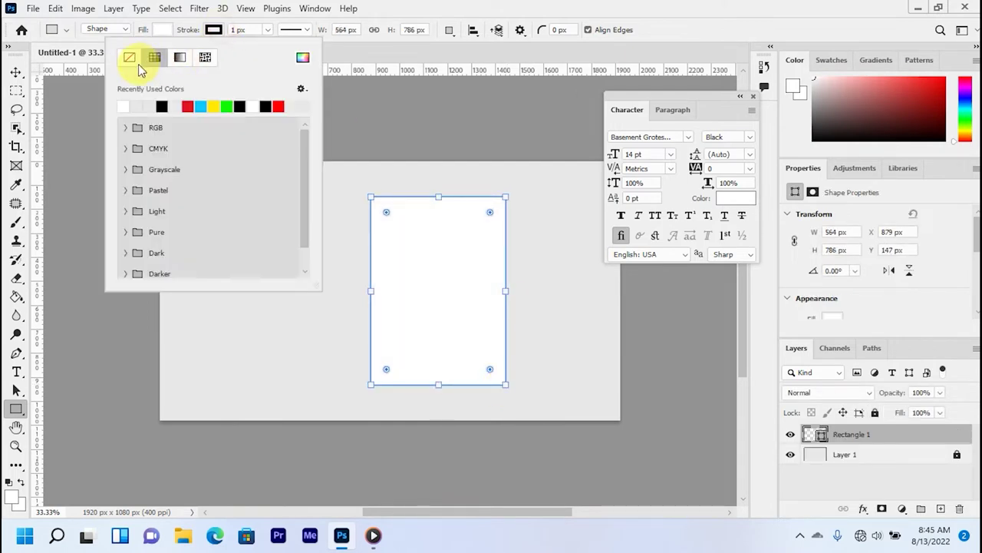
Rename the rectangle layer to '1' and duplicate it as a layer named '2'
double_click(852, 435)
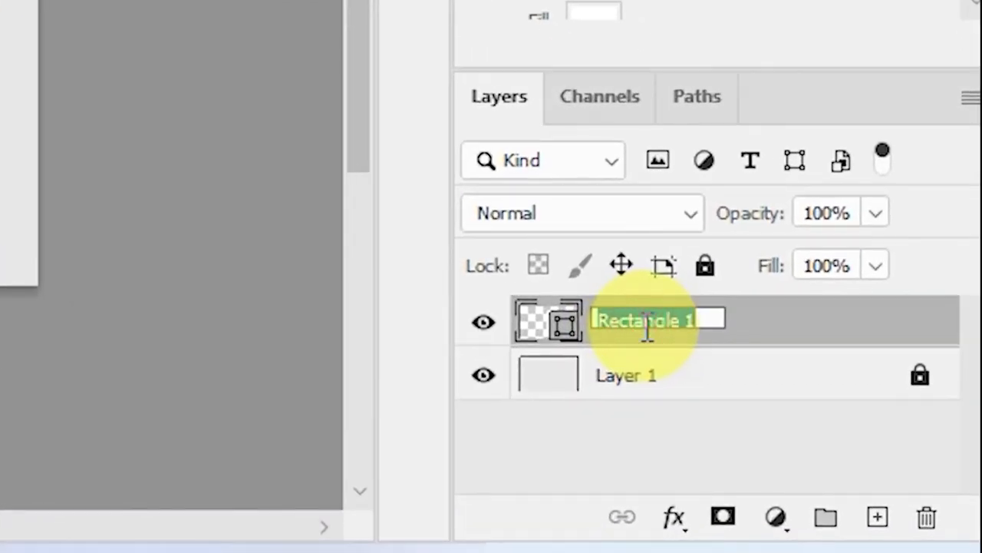
type("1")
key("Return")
left_click_drag(800, 346, 876, 513)
double_click(637, 323)
type("2")
key("Return")
Narrow shape 1 to 240 px wide and butt it against shape 2's left edge
left_click(667, 385)
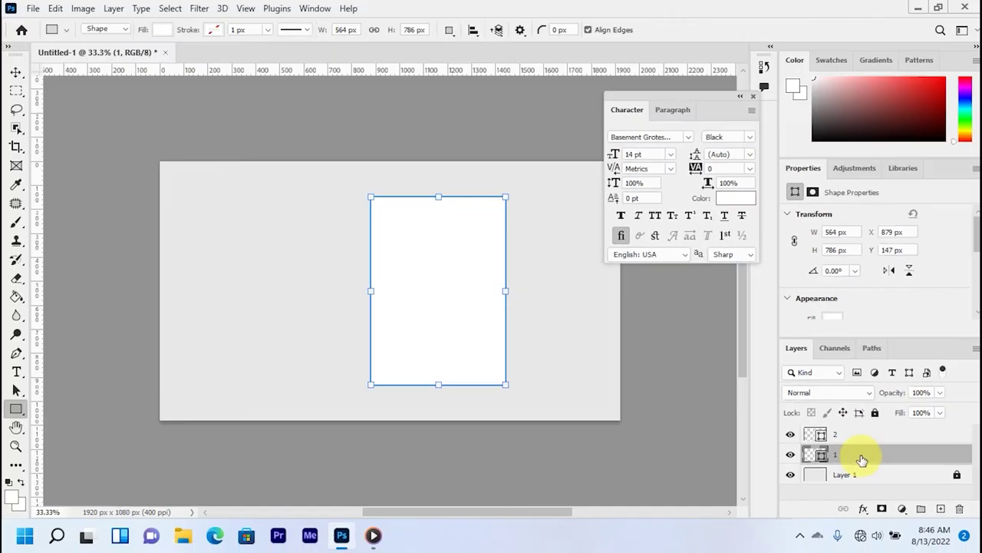
key("ctrl+t")
mouse_move(467, 332)
left_mouse_down()
mouse_move(449, 320)
mouse_move(318, 313)
left_mouse_up()
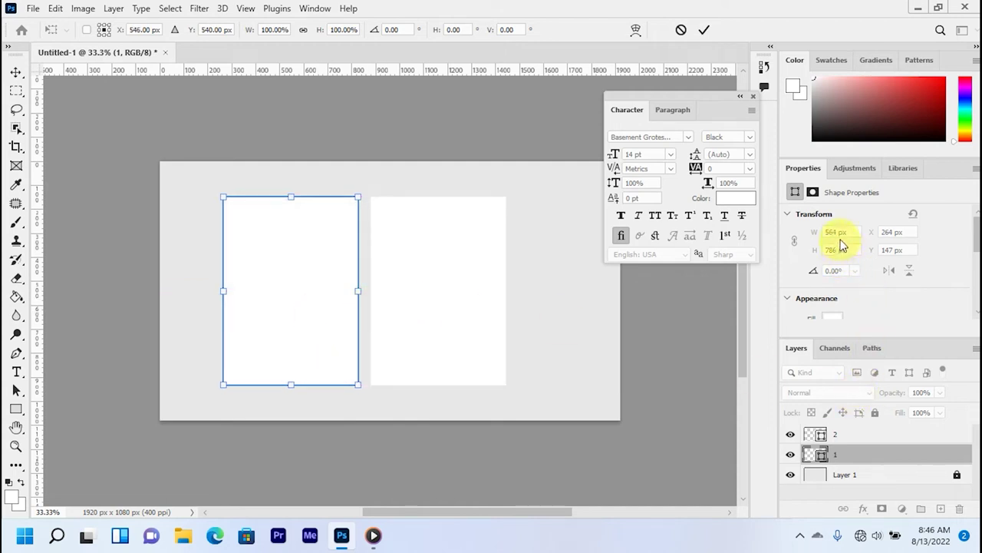
left_click(705, 32)
type("240")
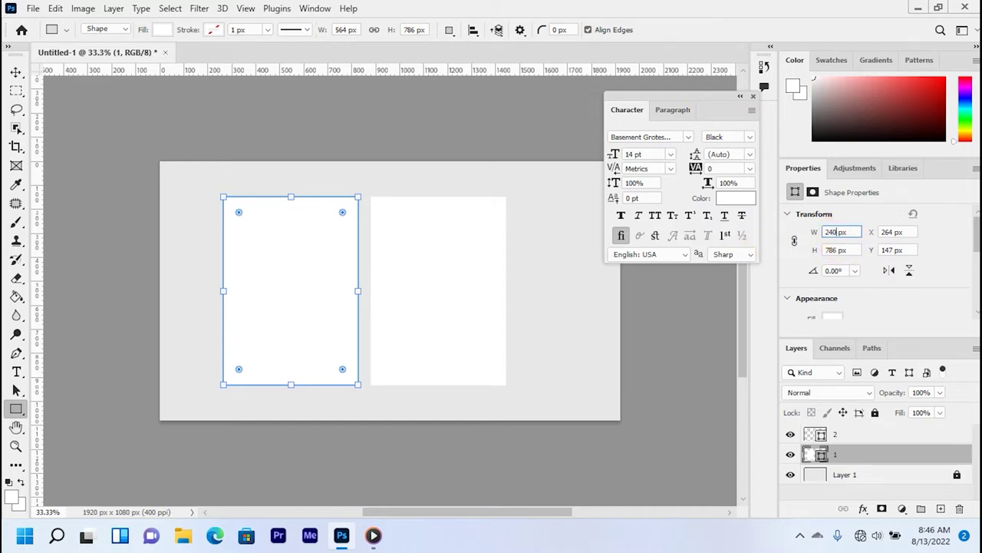
key("Return")
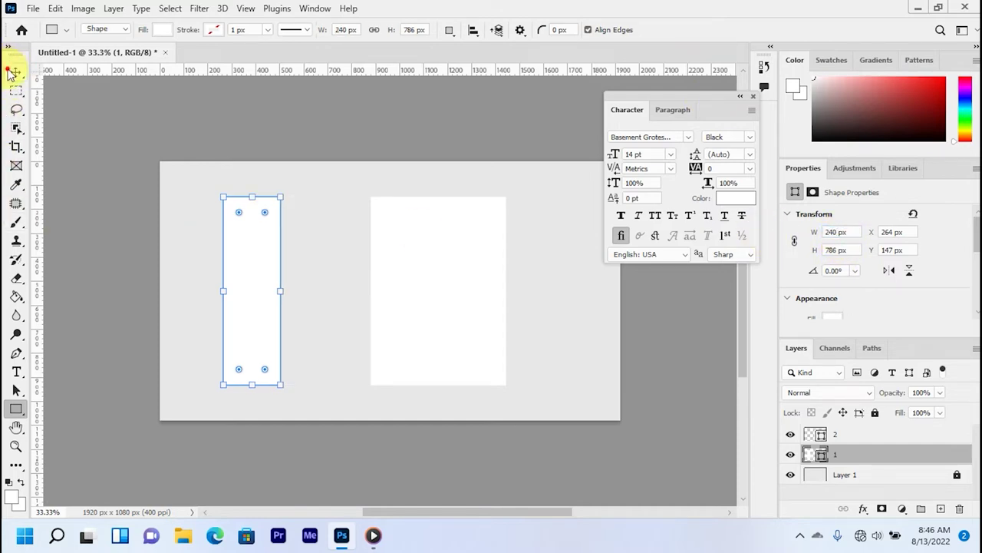
left_click(13, 73)
left_click_drag(252, 296, 341, 298)
left_click(845, 436)
left_click(845, 456, "shift")
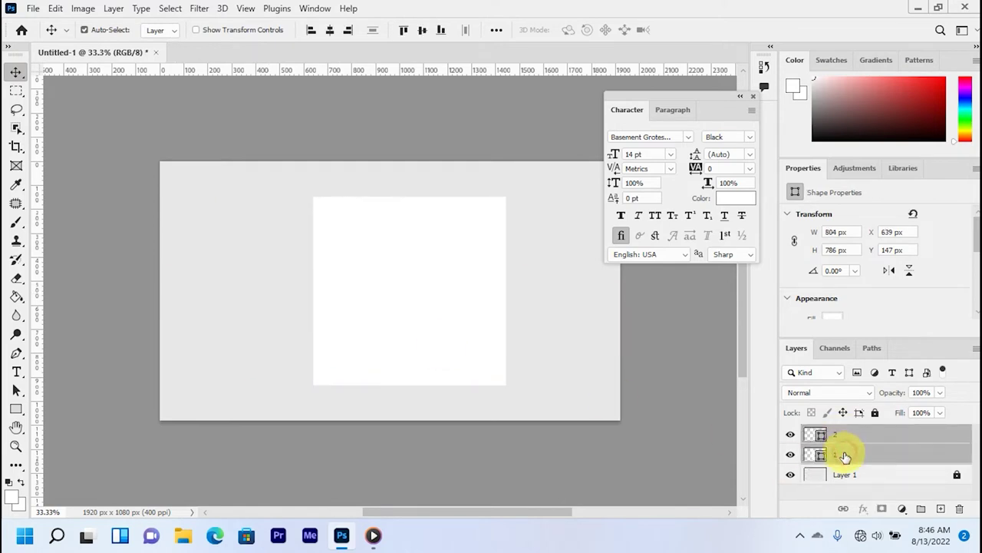
Shift both joined shapes slightly left together
key("ctrl+t")
left_click_drag(423, 311, 417, 307)
left_click(715, 31)
Convert layers 1 and 2 into smart objects
left_click(874, 454)
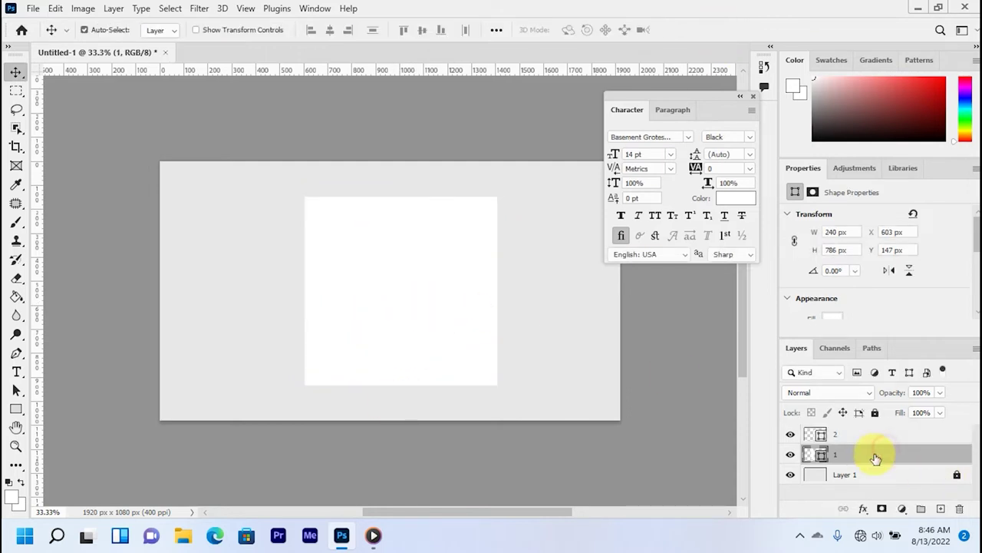
right_click(876, 457)
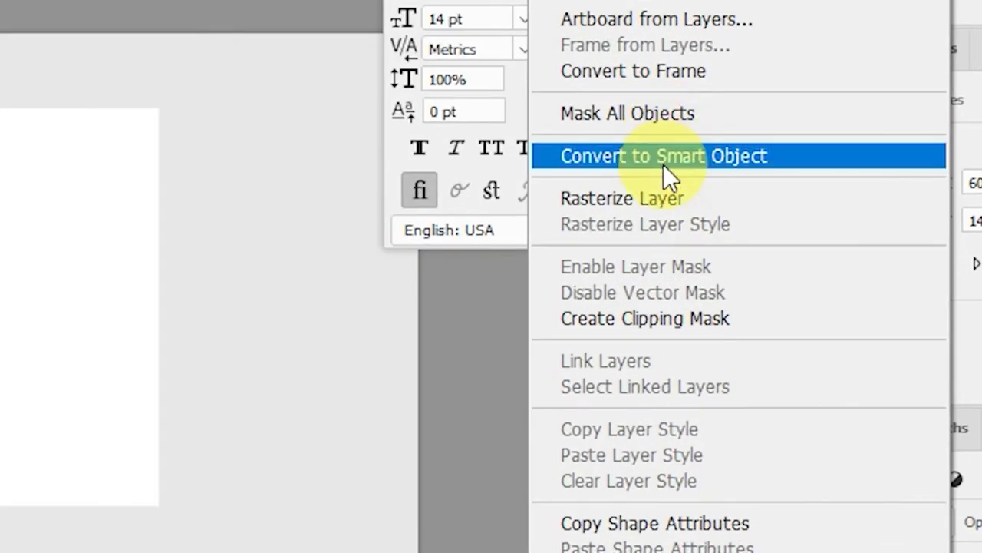
left_click(734, 219)
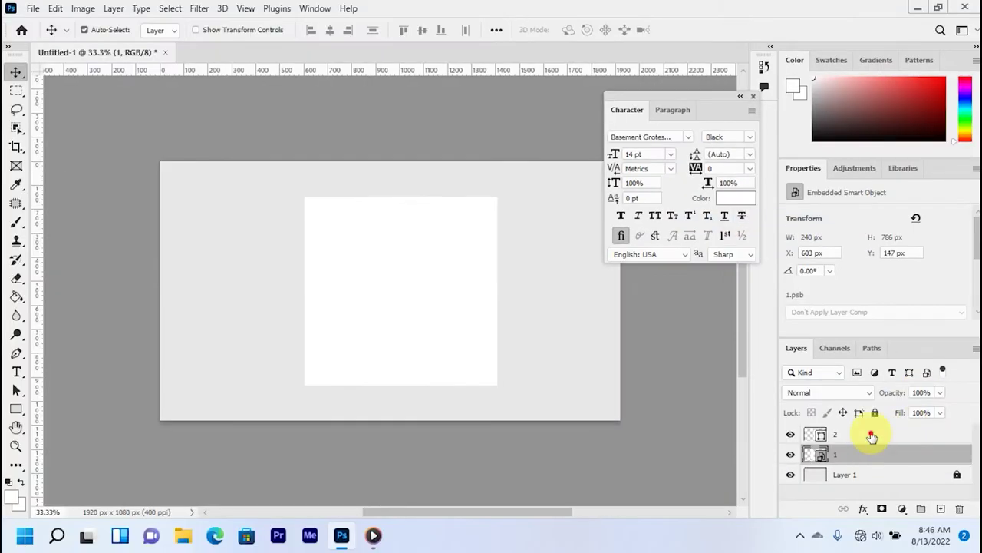
right_click(870, 433)
left_click(756, 220)
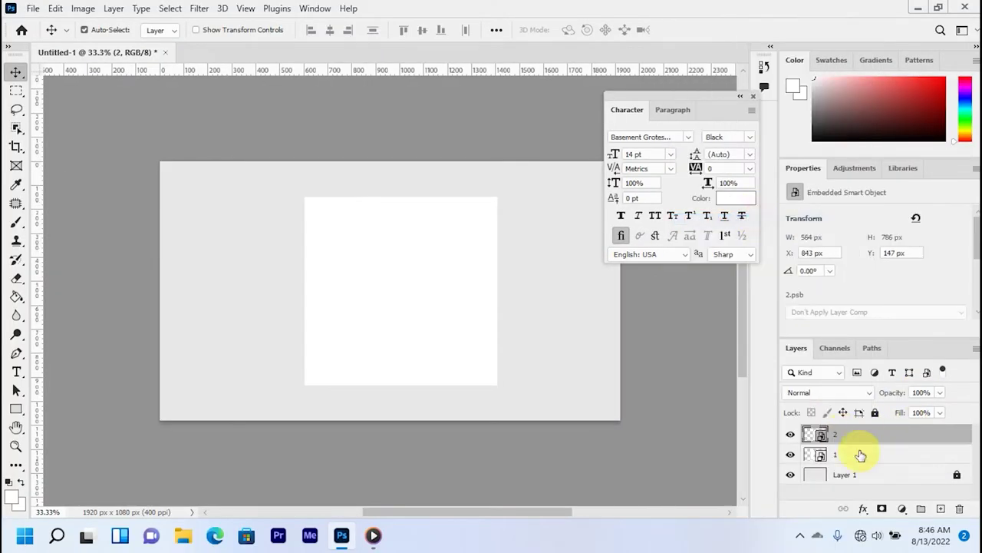
left_click(864, 454)
key("ctrl+t")
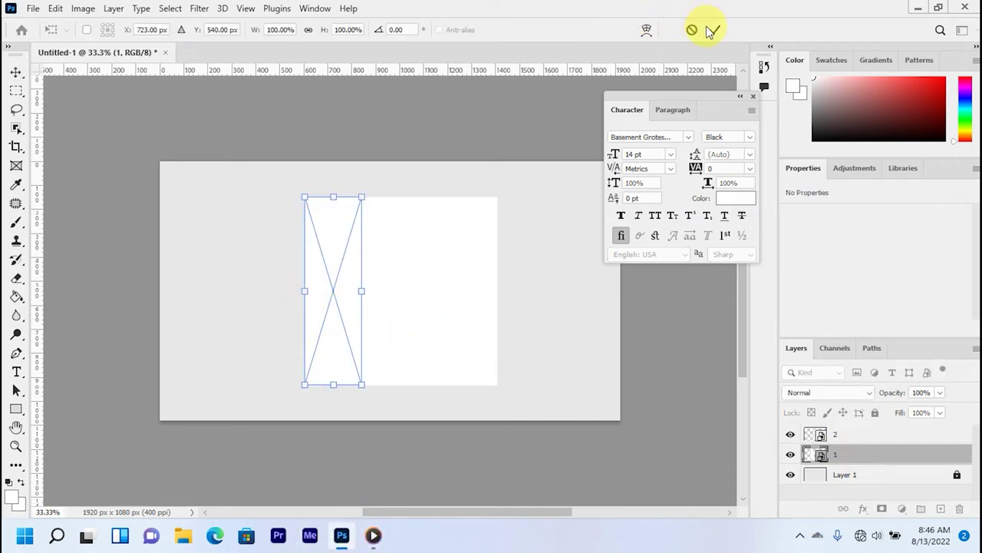
Taper shape 2's right edge in perspective and narrow it to about 400 px as the box front
left_click(713, 30)
left_click(434, 297)
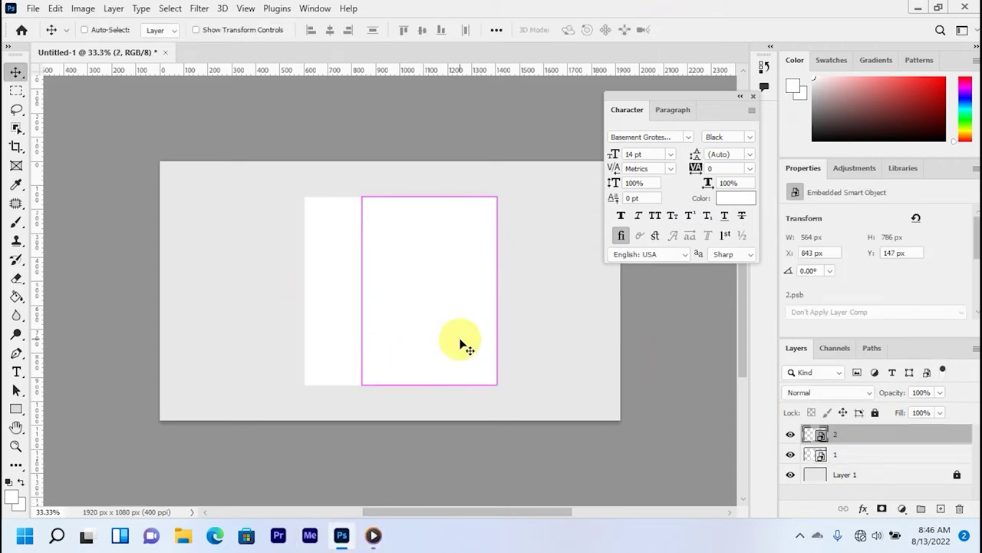
key("ctrl+t")
key("ctrl+plus")
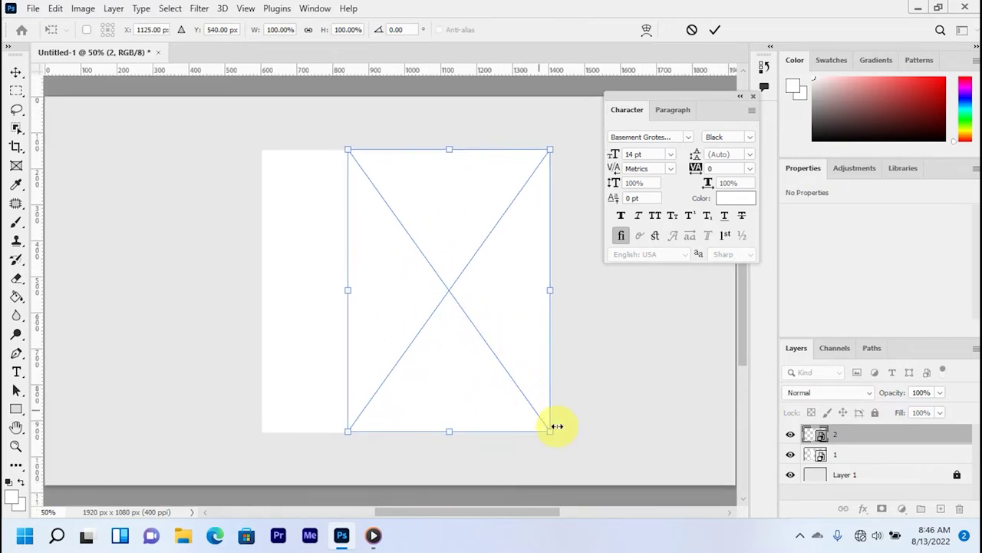
right_click(500, 331)
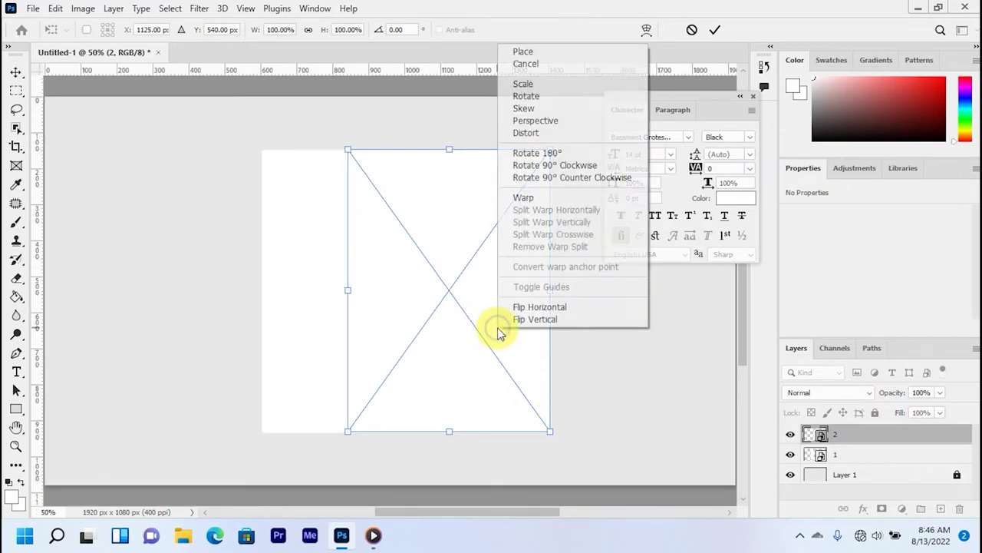
left_click(538, 120)
left_click_drag(550, 432, 541, 410)
left_click_drag(548, 288, 491, 289)
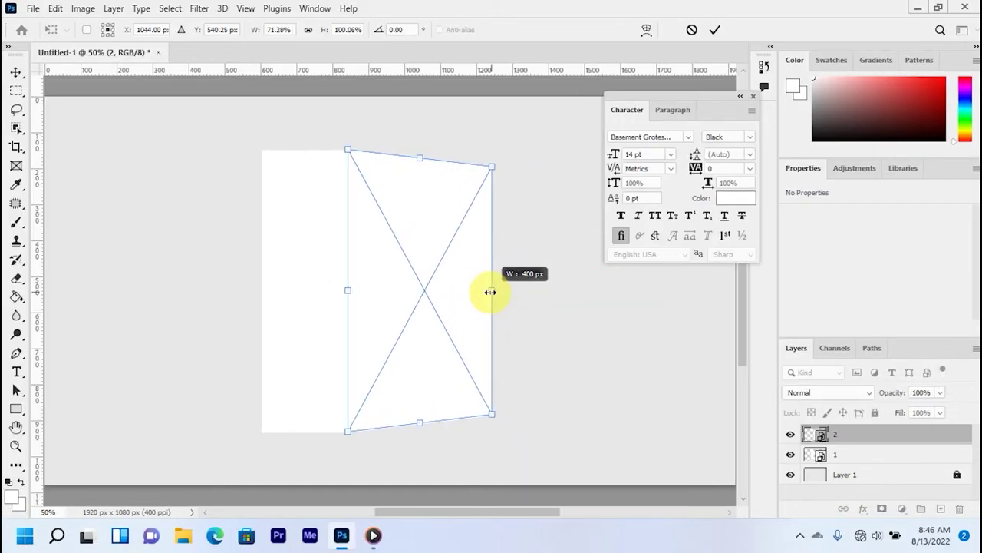
left_click(715, 29)
Distort shape 1's bottom corner and narrow it to about 90 px as the spine, then add Layer 2
left_click(304, 307, "ctrl")
key("ctrl+t")
right_click(290, 332)
left_click(317, 123)
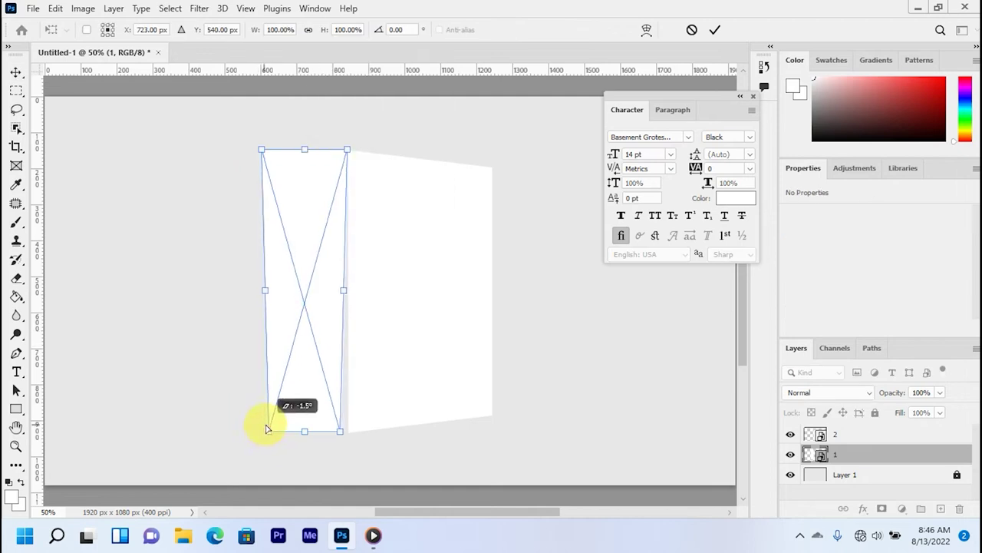
left_click_drag(262, 431, 262, 417)
right_click(289, 316)
left_click(341, 78)
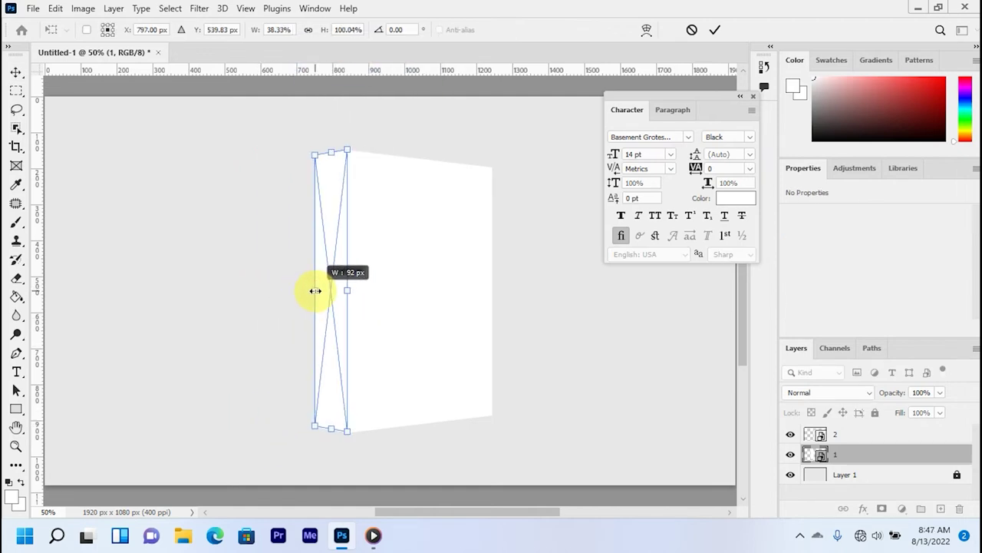
left_click_drag(262, 290, 317, 292)
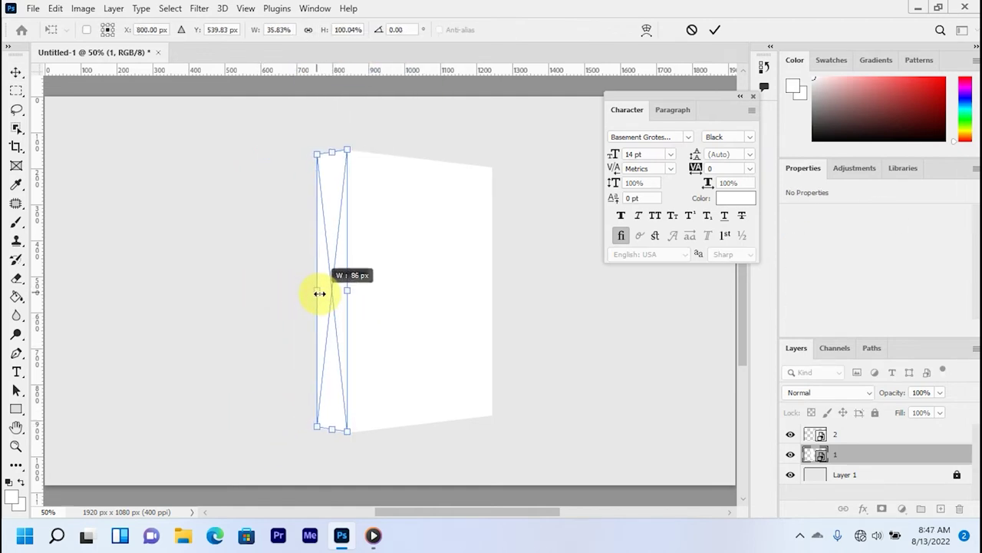
key("Return")
left_click(343, 334)
left_click(940, 508)
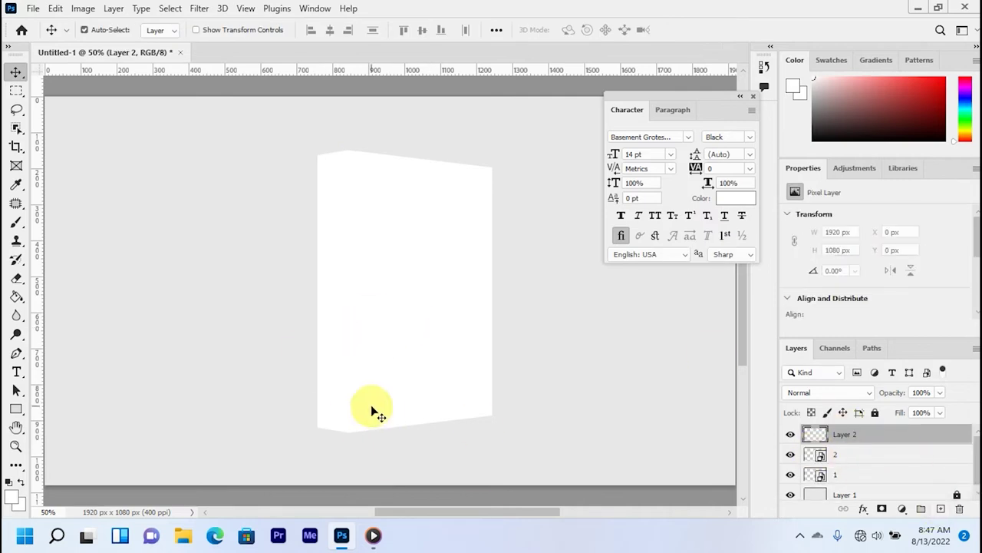
Clip the new Layer 2 to the box front shape below it
key("ctrl+plus")
right_click(858, 434)
left_click(706, 295)
Paint a thin dark line down the fold between spine and front with a small brush
left_click(17, 222)
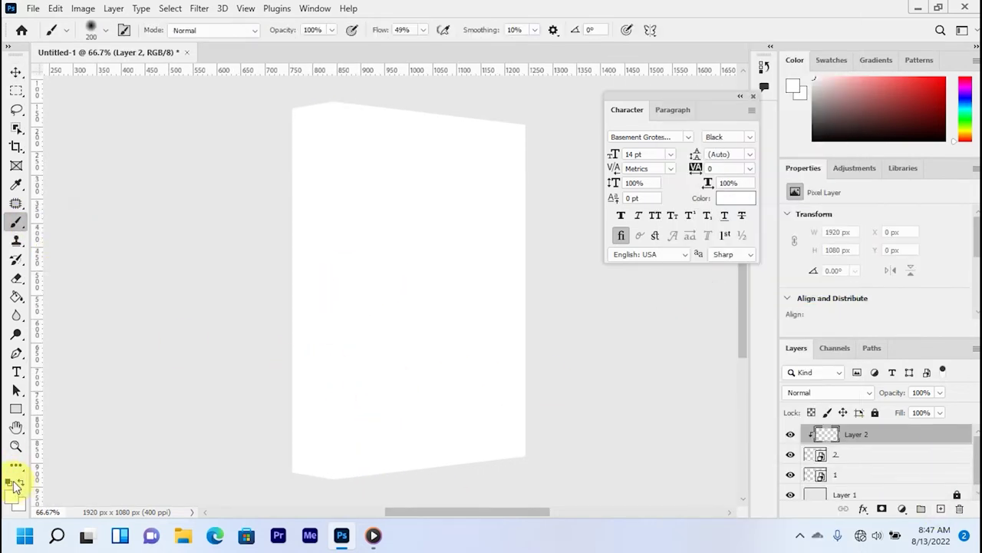
key("ctrl+plus")
left_click(105, 30)
left_click(377, 225)
key("bracketleft")
key("bracketleft")
key("bracketleft")
key("ctrl+plus")
key("ctrl+plus")
key("bracketleft")
key("bracketleft")
key("bracketleft")
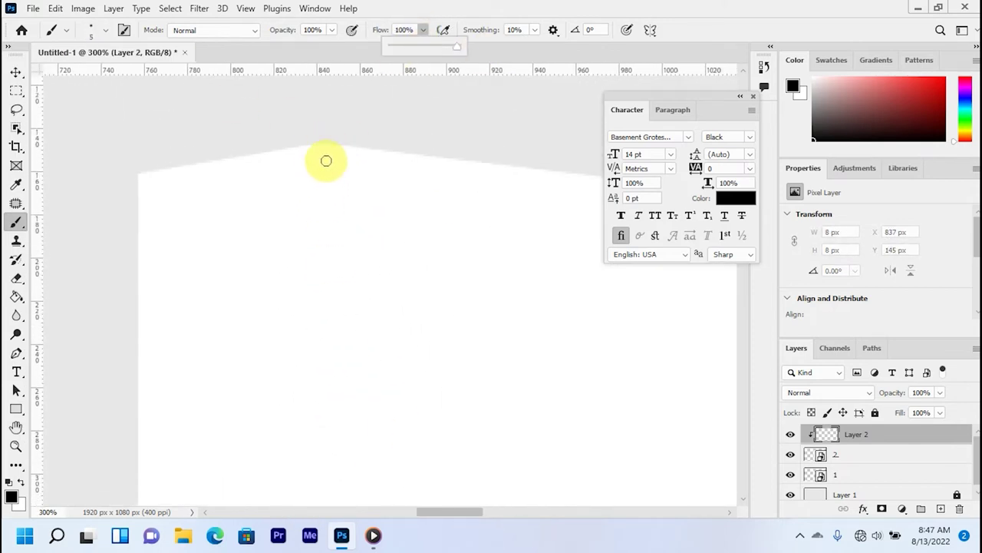
scroll(346, 253, "down", 10)
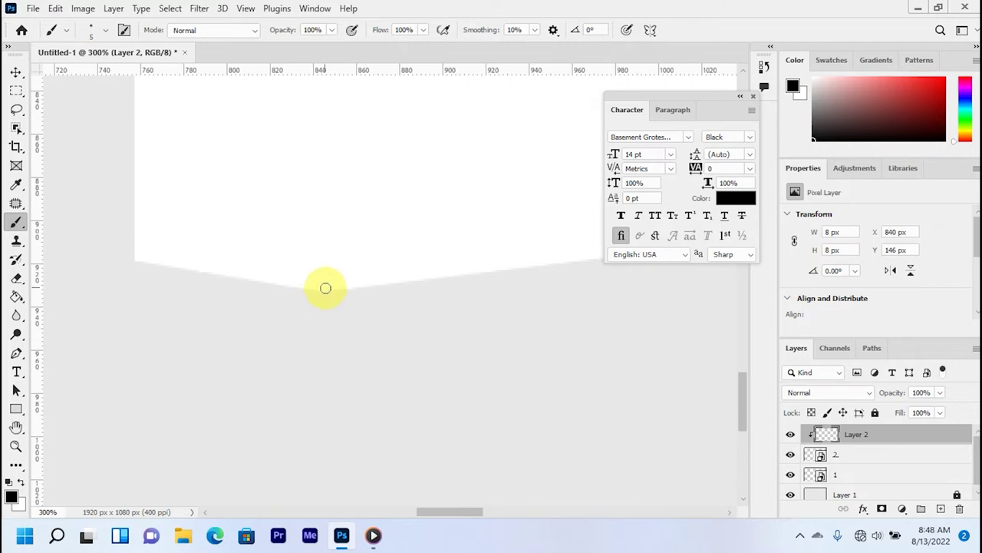
left_click(326, 287, "shift")
Duplicate the fold line beneath layer 2, clip the copy to layer 1, and nudge it right
key("ctrl+minus")
key("ctrl+minus")
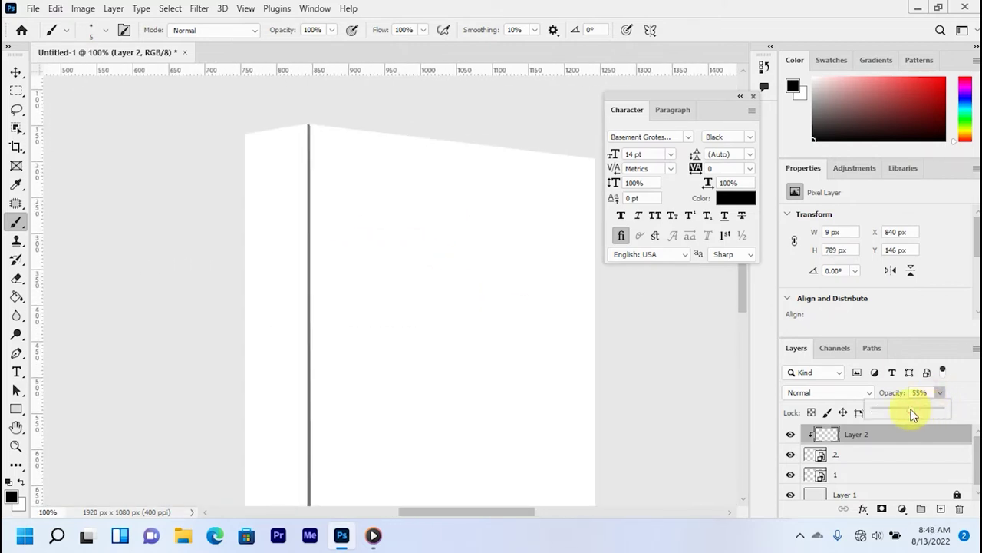
key("v")
key("ctrl+plus")
key("ctrl+t")
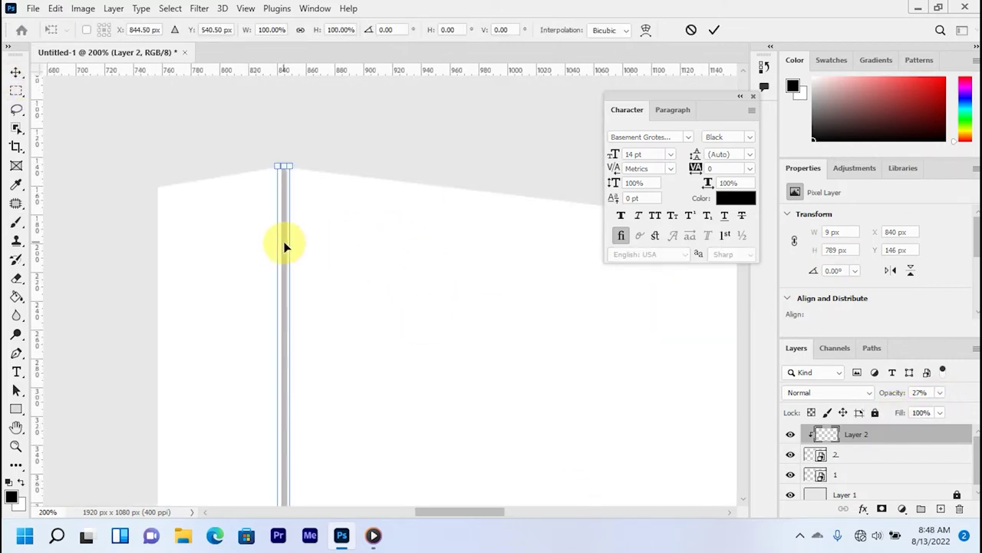
key("Return")
left_click_drag(856, 433, 921, 508)
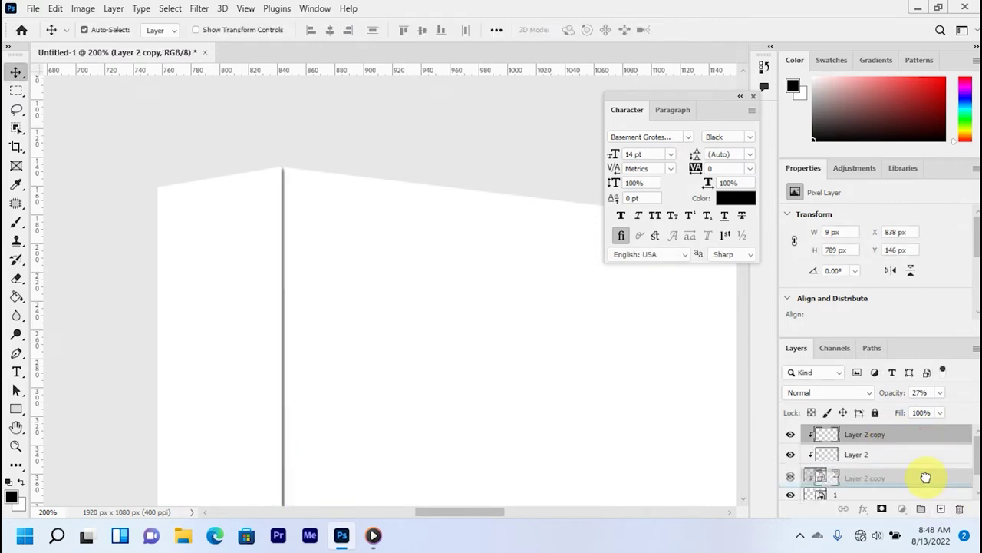
left_click_drag(856, 433, 929, 483)
right_click(890, 476)
left_click(755, 310)
key("ctrl+t")
key("Right")
key("Right")
key("Right")
key("Return")
key("ctrl+plus")
scroll(362, 225, "down", 3)
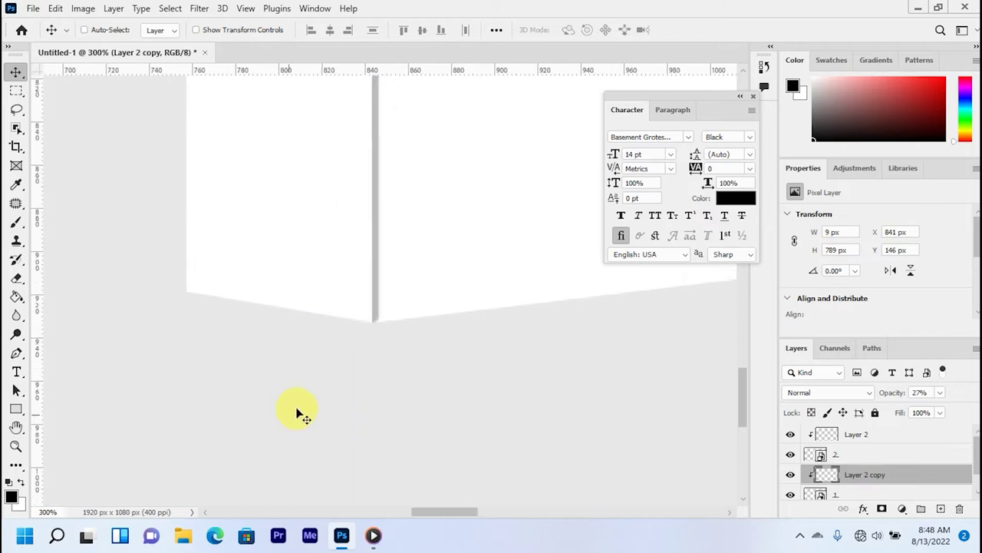
key("ctrl+minus")
key("ctrl+minus")
key("ctrl+minus")
key("ctrl+minus")
Draw a black rectangle below the box and rasterize it
key("u")
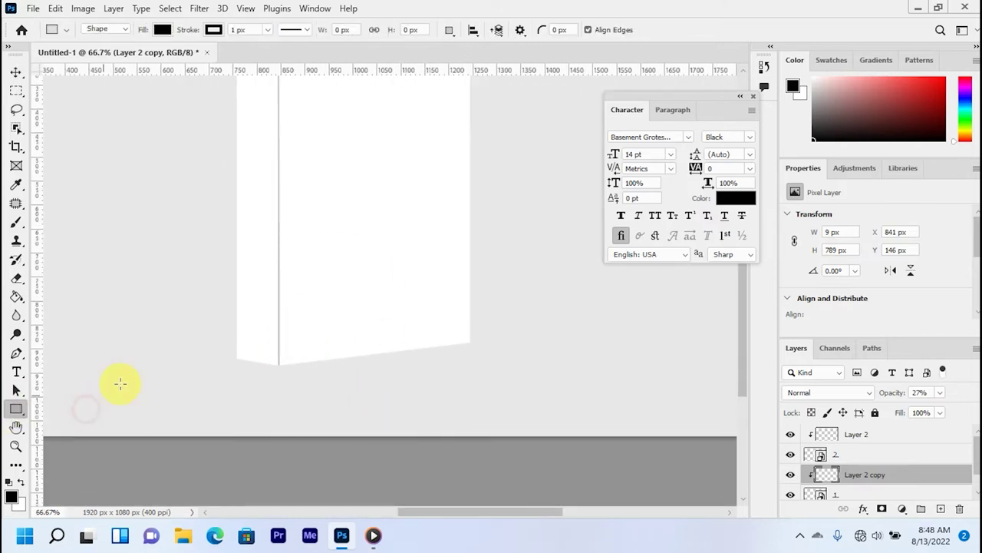
scroll(209, 326, "left", 3)
mouse_move(72, 268)
left_mouse_down()
mouse_move(388, 390)
mouse_move(430, 390)
left_mouse_up()
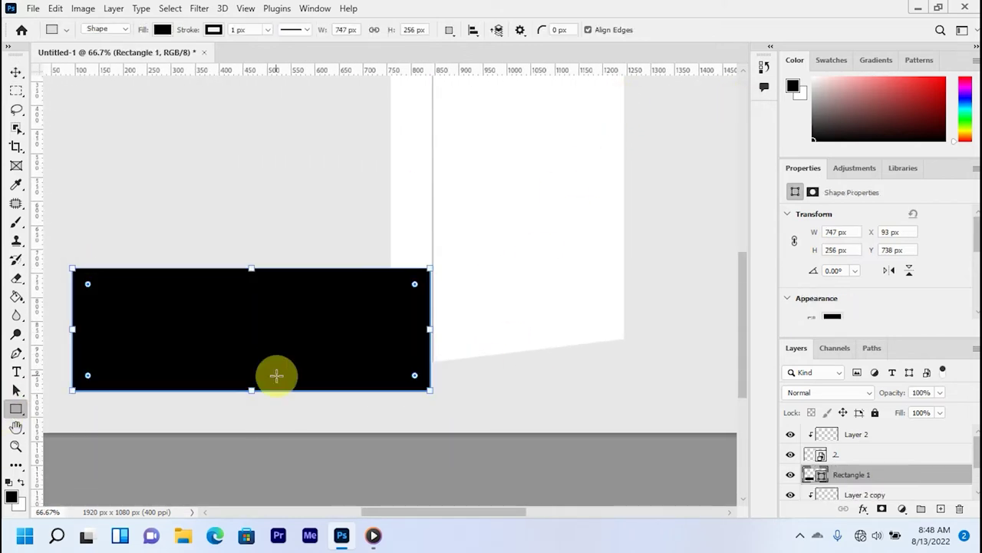
right_click(917, 475)
left_click(825, 238)
Distort the rasterized rectangle into a flattened shadow shape under the box's base
key("ctrl+minus")
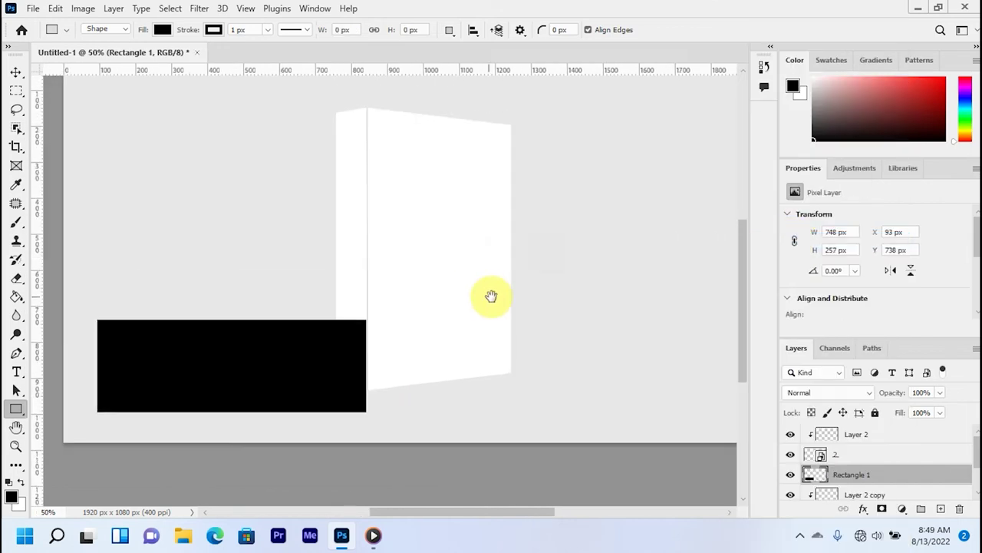
key("ctrl+t")
left_click_drag(268, 379, 373, 325)
mouse_move(472, 267)
left_mouse_down()
mouse_move(444, 212)
mouse_move(417, 213)
left_mouse_up()
left_click_drag(366, 346, 369, 391)
left_click_drag(485, 322, 511, 372)
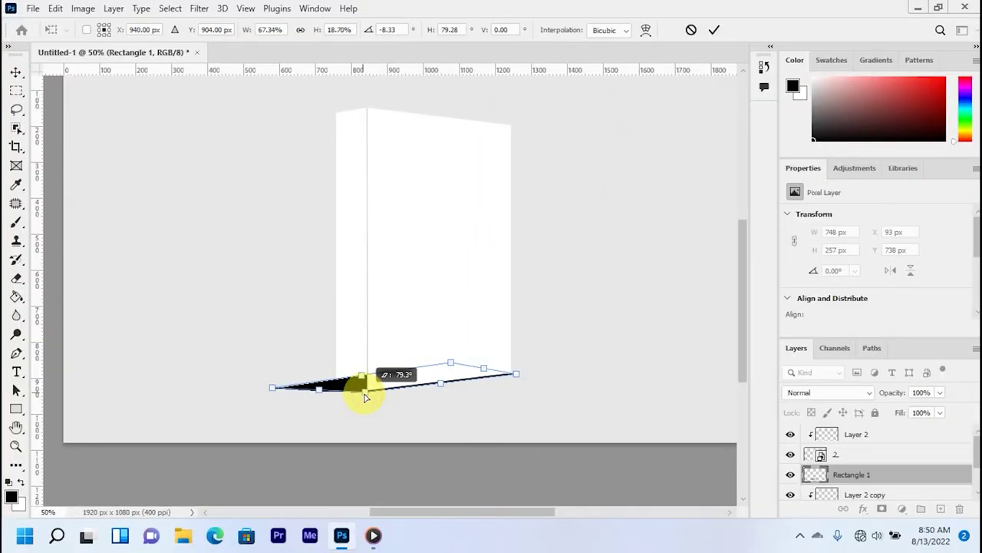
left_click_drag(450, 373, 451, 377)
key("Return")
Move the shadow beneath the box layers, apply a Gaussian Blur of 4, and nudge it right
left_click_drag(875, 474, 917, 484)
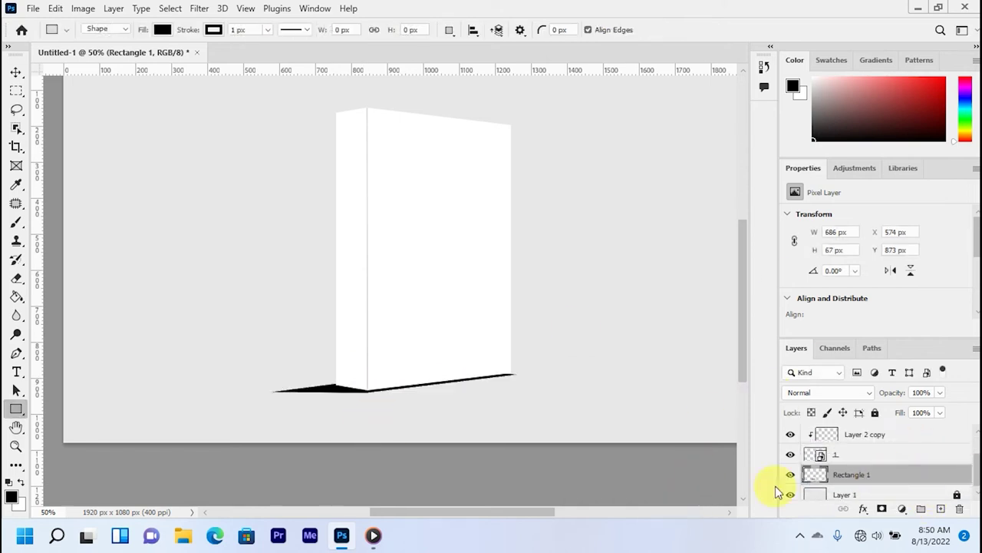
left_click(198, 7)
left_click(418, 246)
left_click(684, 105)
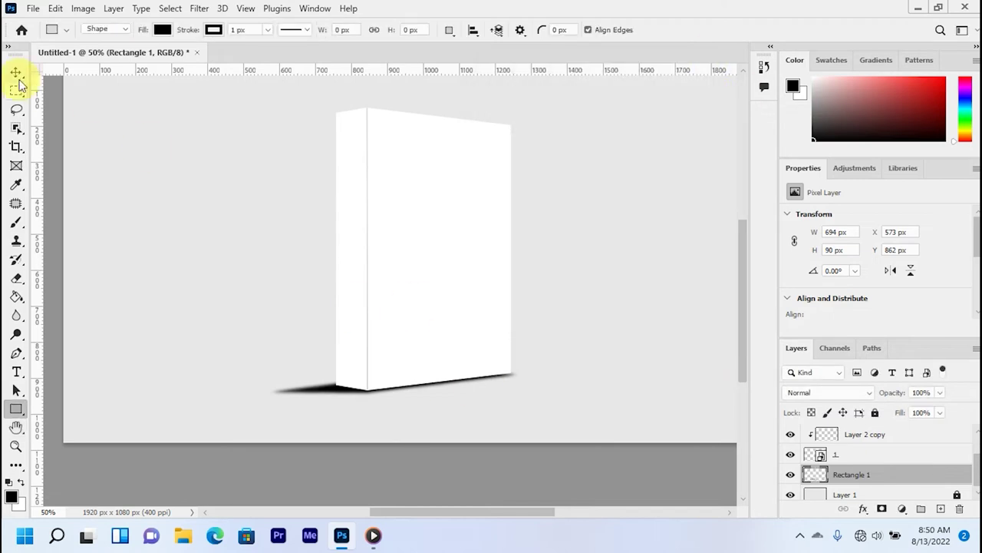
left_click(15, 72)
left_click_drag(323, 390, 329, 391)
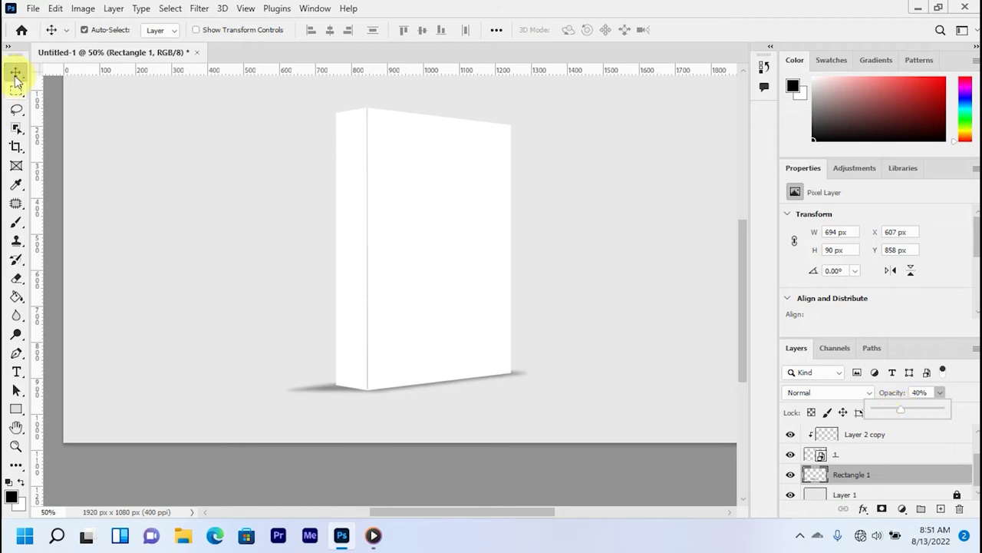
left_click(17, 221)
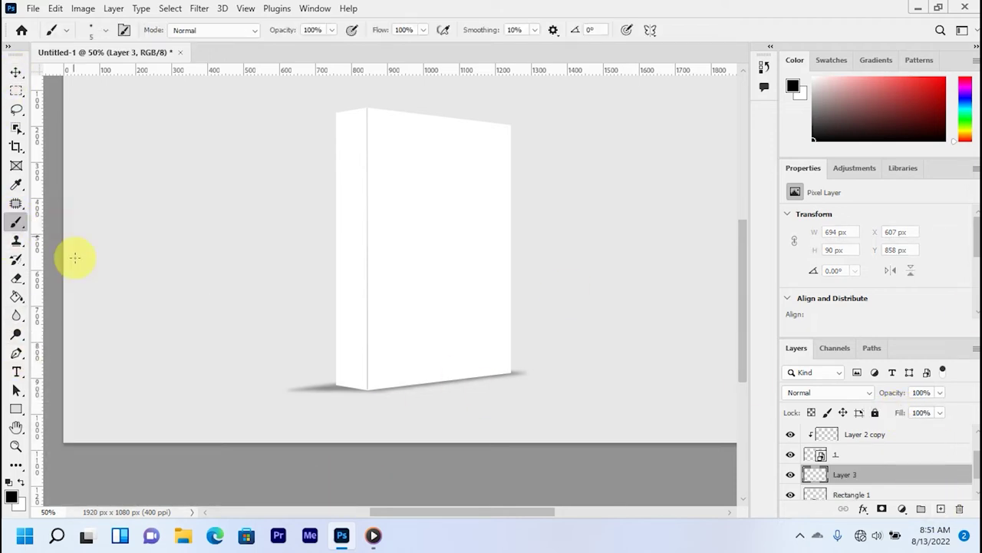
Paint a thin contact line along the box's base from the left corner to the right corner
scroll(330, 325, "up", 2)
scroll(329, 283, "up", 2)
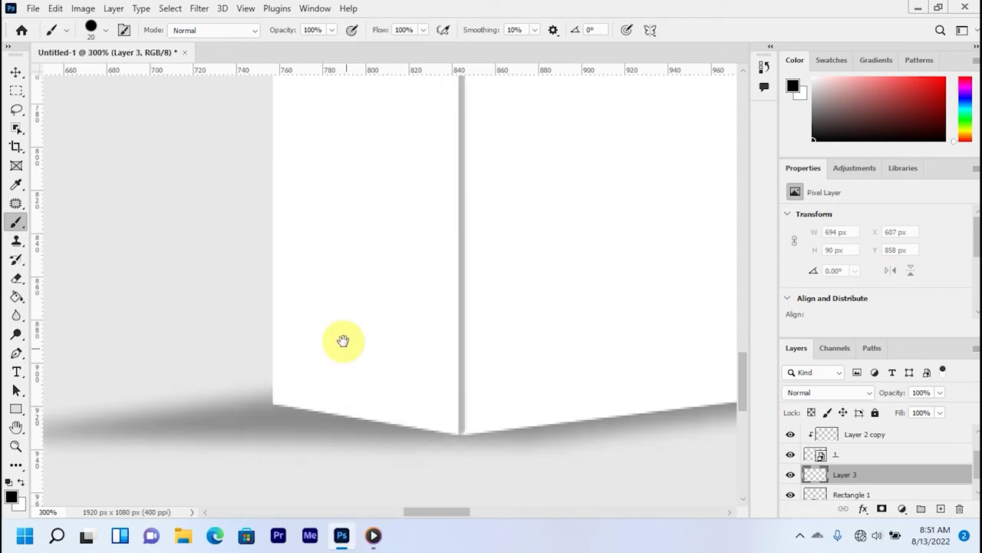
scroll(342, 379, "up", 1)
key("bracketleft")
left_click(293, 317)
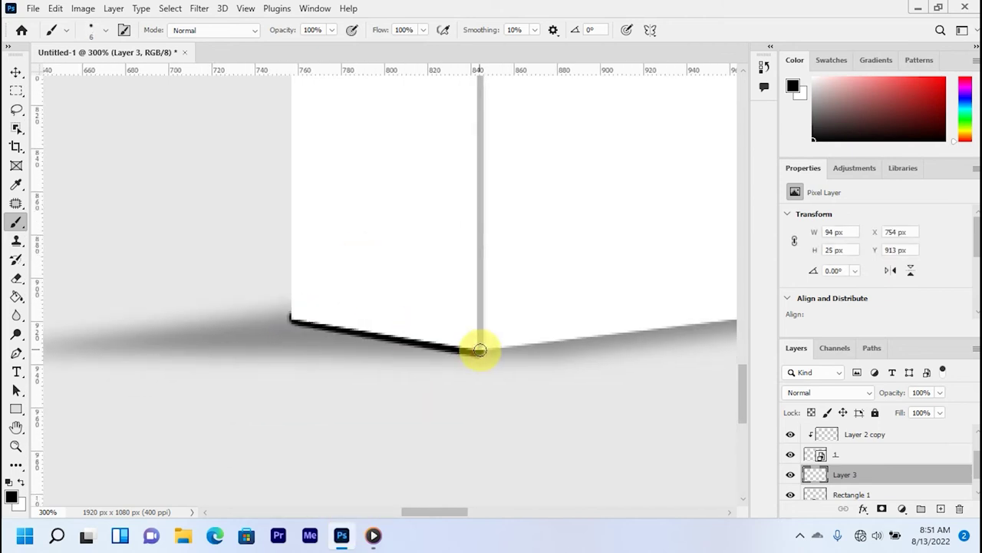
mouse_move(600, 338)
left_mouse_down()
mouse_move(318, 369)
mouse_move(526, 333)
left_mouse_up()
left_click(318, 368)
left_click(386, 282, "shift")
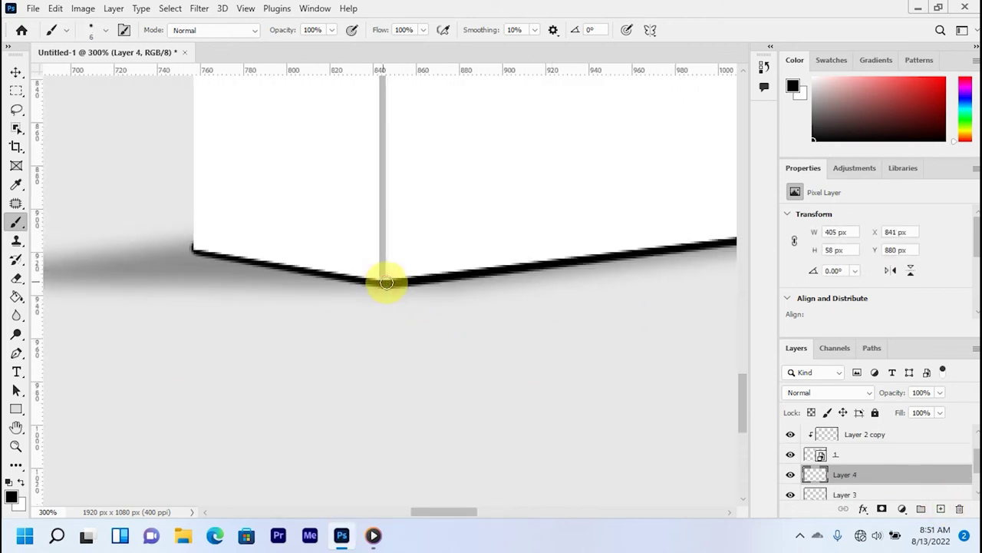
Apply a Motion Blur with angle 14 and distance 39 to the base line
left_click(199, 7)
left_click(406, 285)
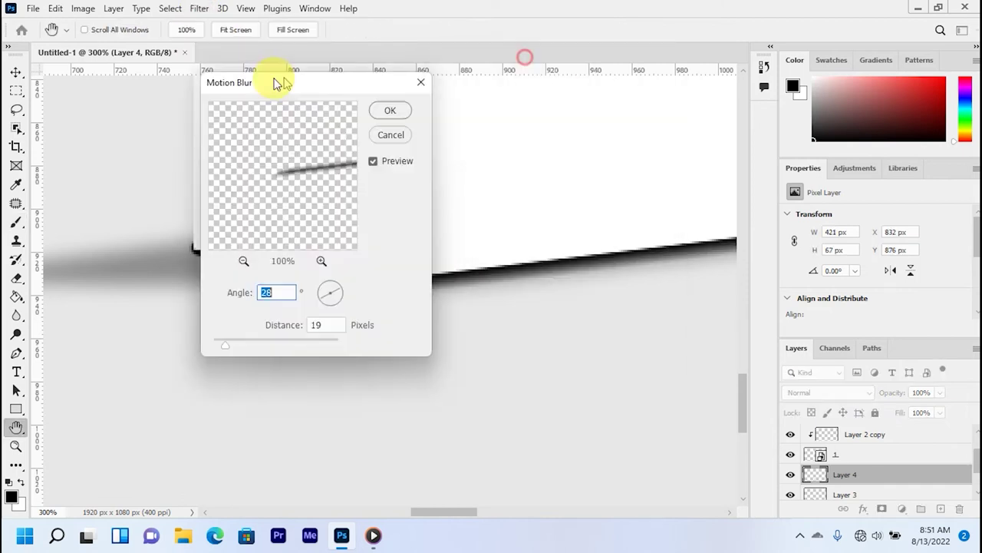
left_click_drag(278, 81, 706, 76)
left_click(657, 339)
left_click_drag(658, 342, 662, 340)
left_click_drag(754, 287, 762, 284)
left_click_drag(662, 339, 665, 344)
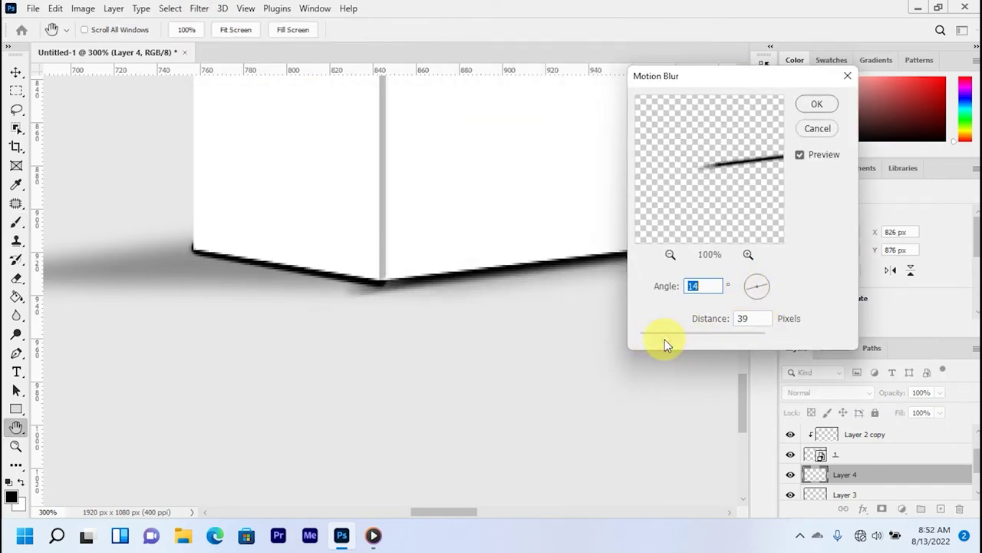
key("Return")
Set the layer opacity to 44% and reapply the same Motion Blur to Layer 3
type("44")
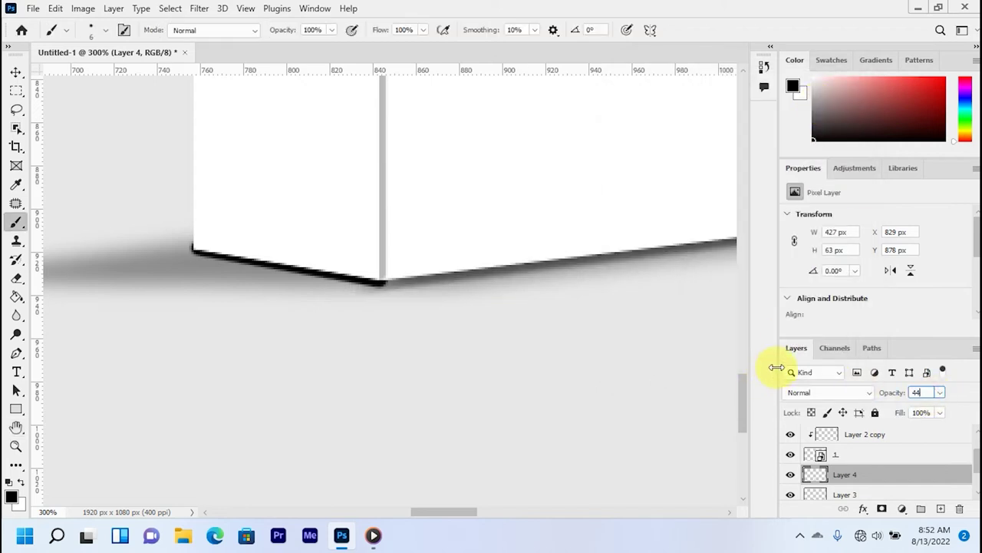
left_click(199, 8)
left_click(403, 272)
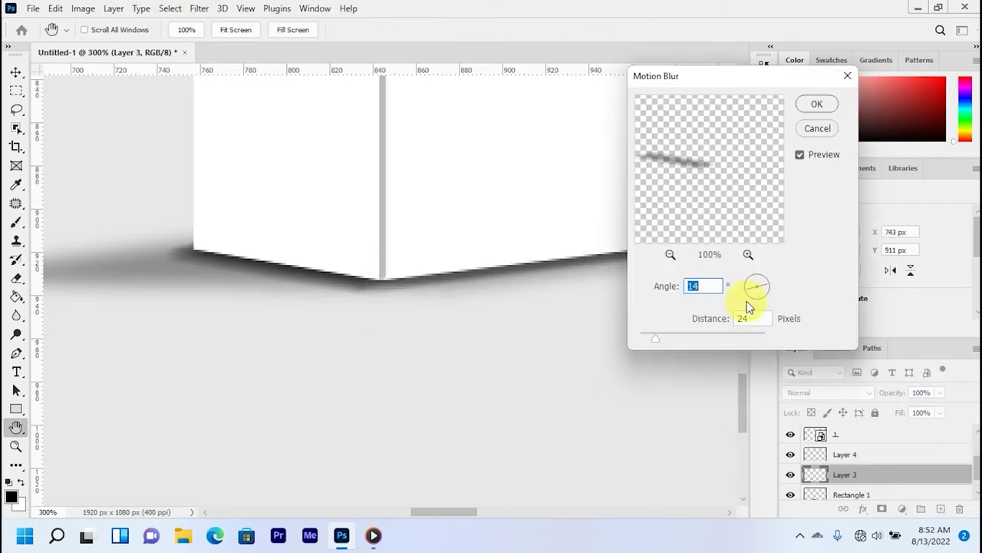
type("-14")
key("Return")
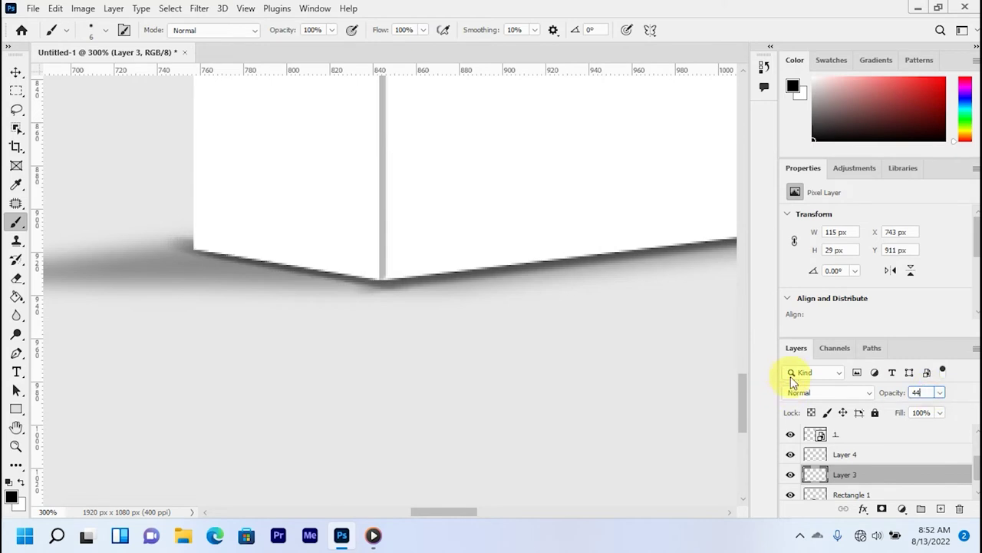
Pick the Eraser and inspect the shadow layers, toggling the Rectangle 1 shadow's visibility
scroll(396, 296, "down", 5)
scroll(445, 346, "up", 1)
scroll(384, 322, "up", 1)
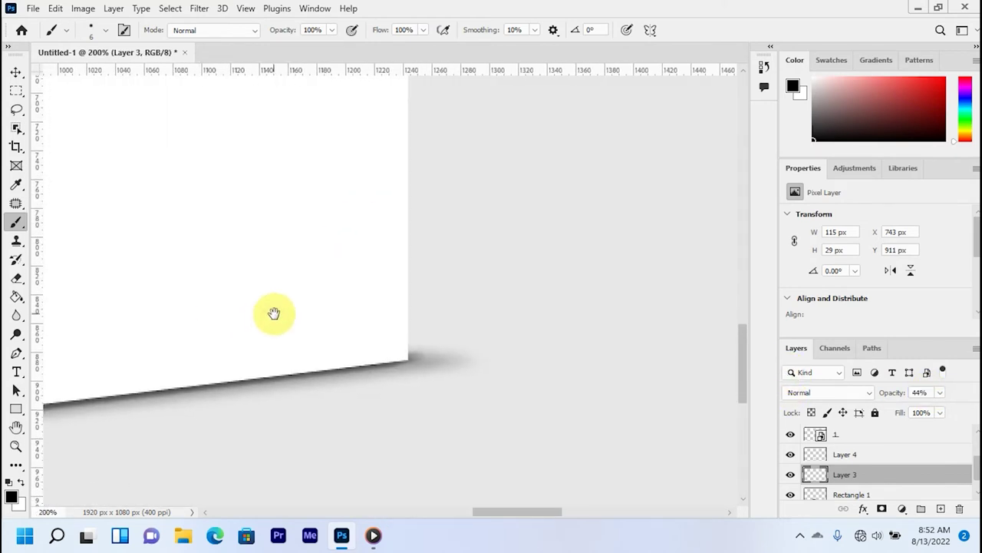
scroll(153, 307, "up", 3)
left_click(17, 277)
left_click(867, 491)
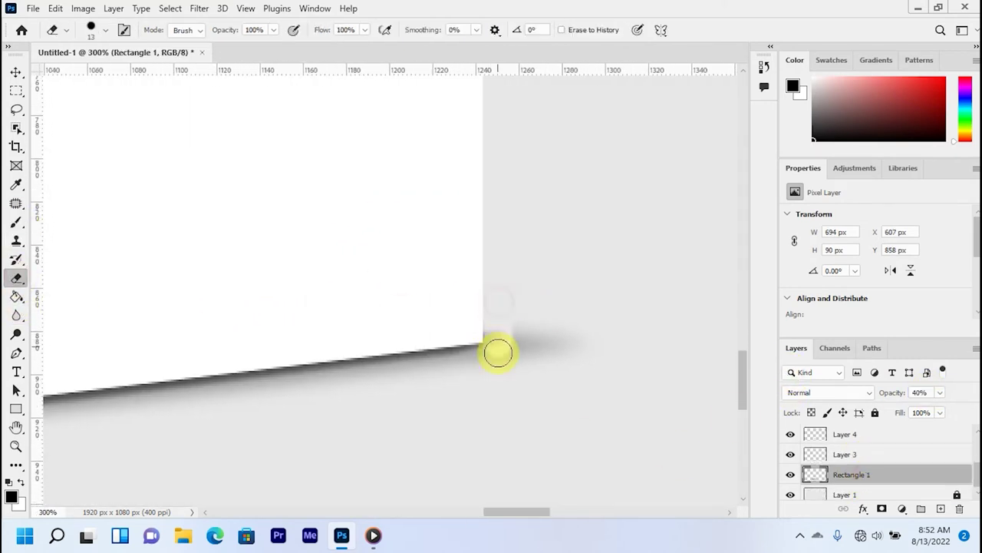
left_click(791, 446)
left_click(790, 449)
left_click(845, 449)
scroll(498, 357, "left", 5)
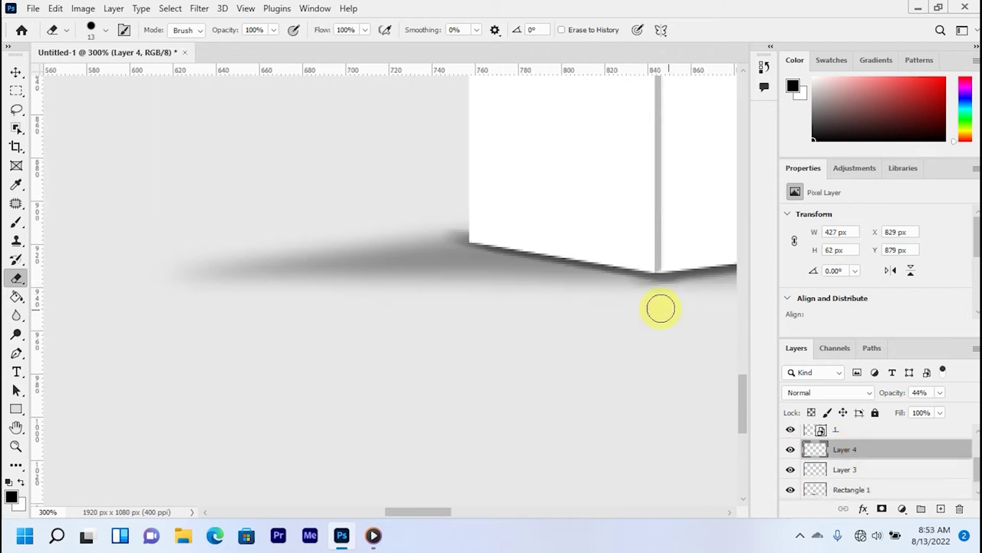
scroll(514, 293, "right", 2)
left_click_drag(361, 267, 447, 267)
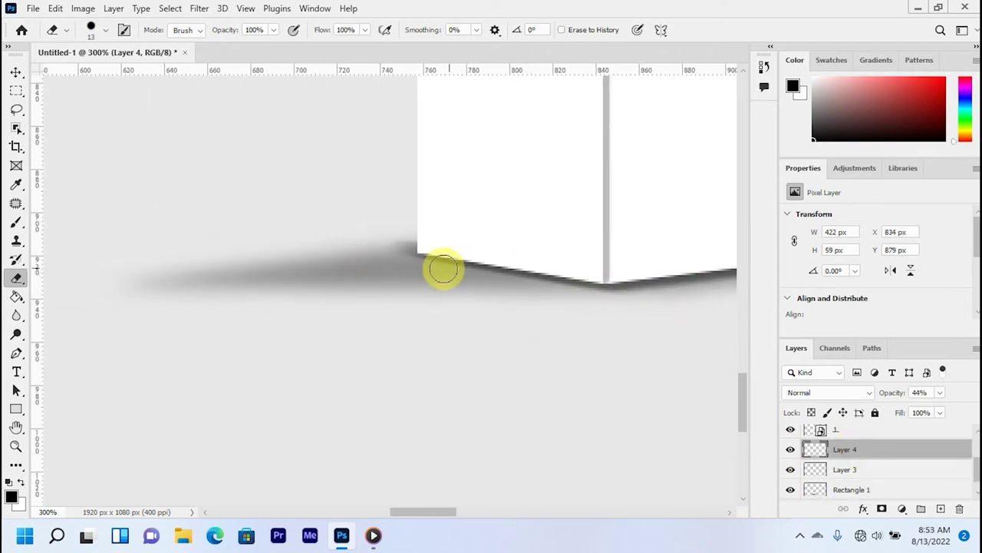
left_click(858, 464)
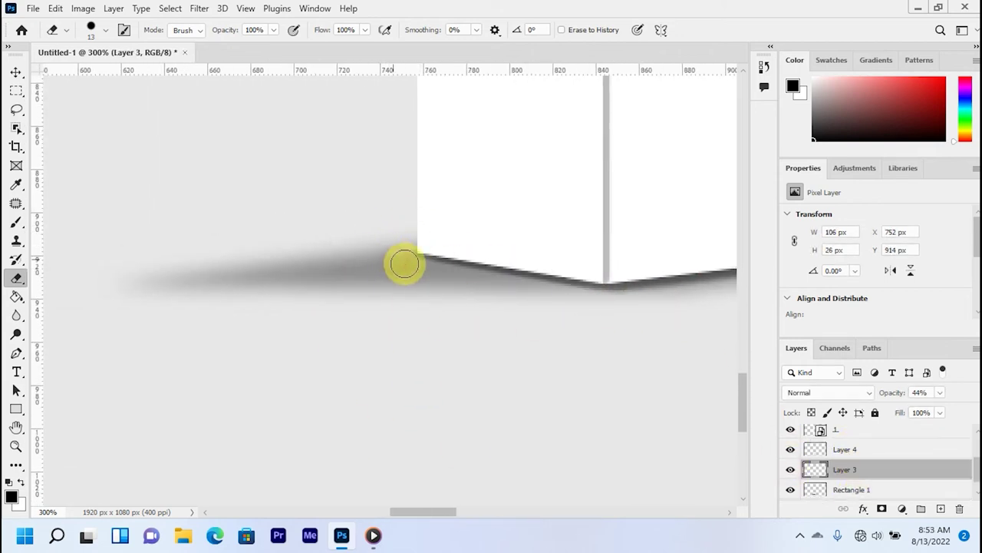
scroll(394, 260, "down", 10)
scroll(777, 464, "up", 2)
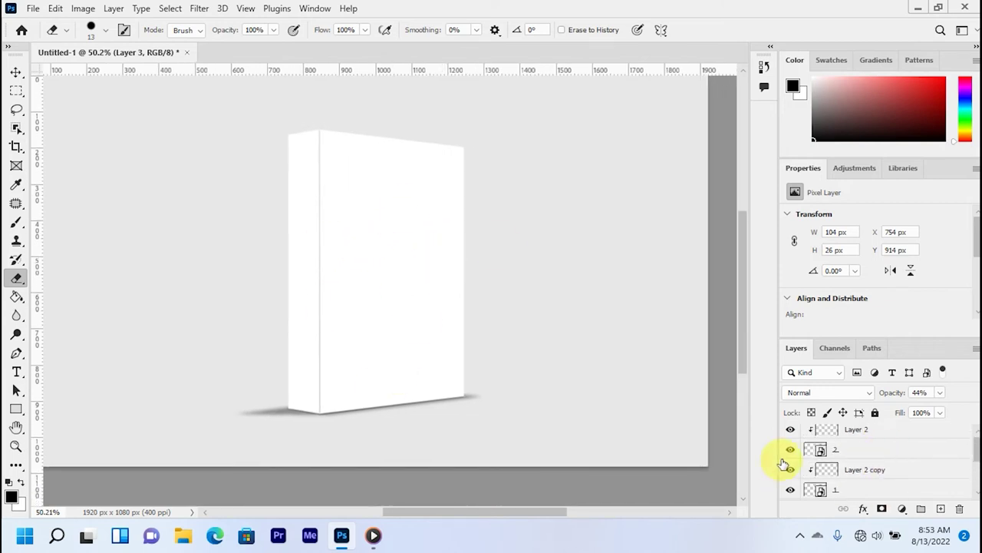
Open the box front's smart object and set the tool size to 600 px
double_click(818, 450)
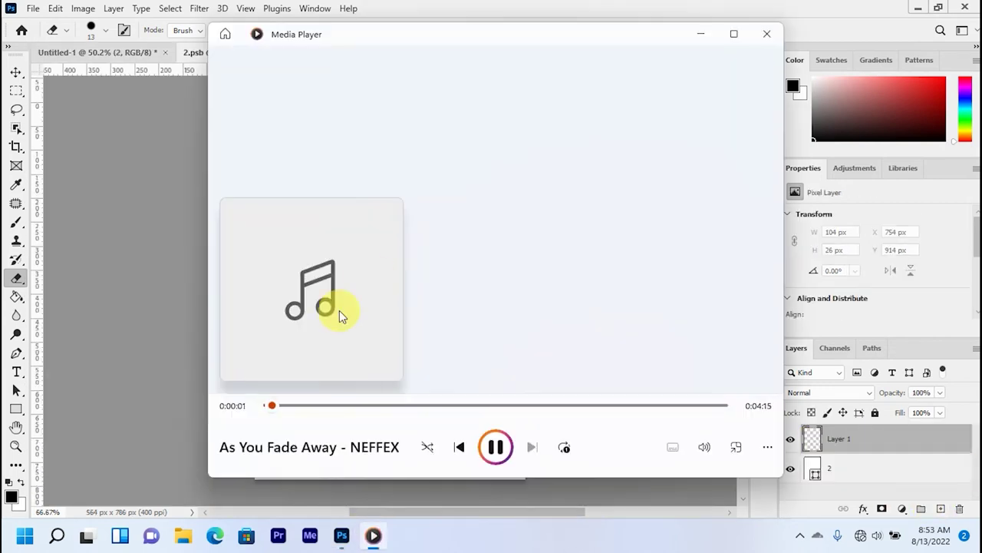
scroll(351, 184, "down", 1)
left_click(546, 215)
left_click(700, 33)
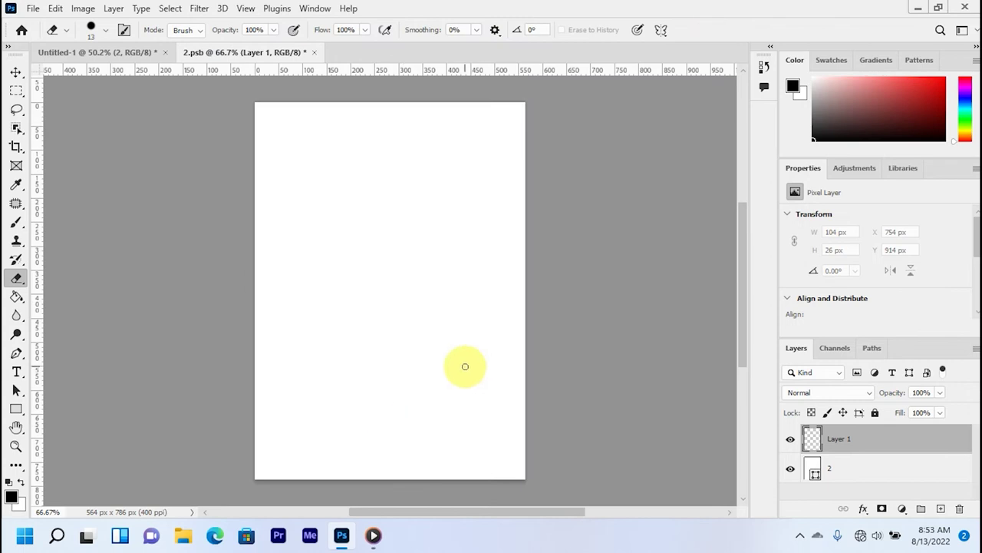
key("ctrl+minus")
left_click(90, 29)
left_click_drag(101, 81, 86, 81)
key("Return")
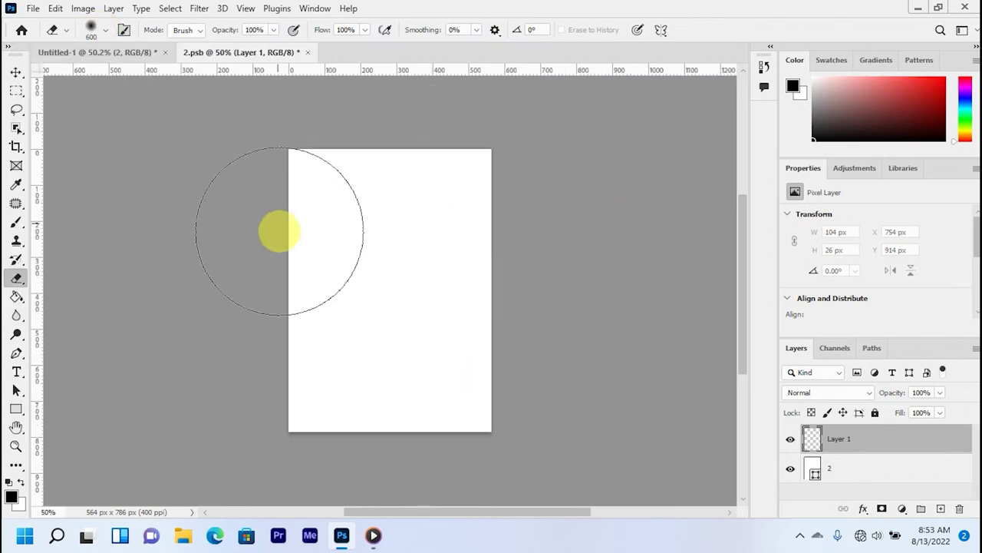
Paint soft black shading on the front's left edge with an 800 px brush at 18% opacity
key("b")
left_click(90, 29)
double_click(114, 208)
left_click(241, 263)
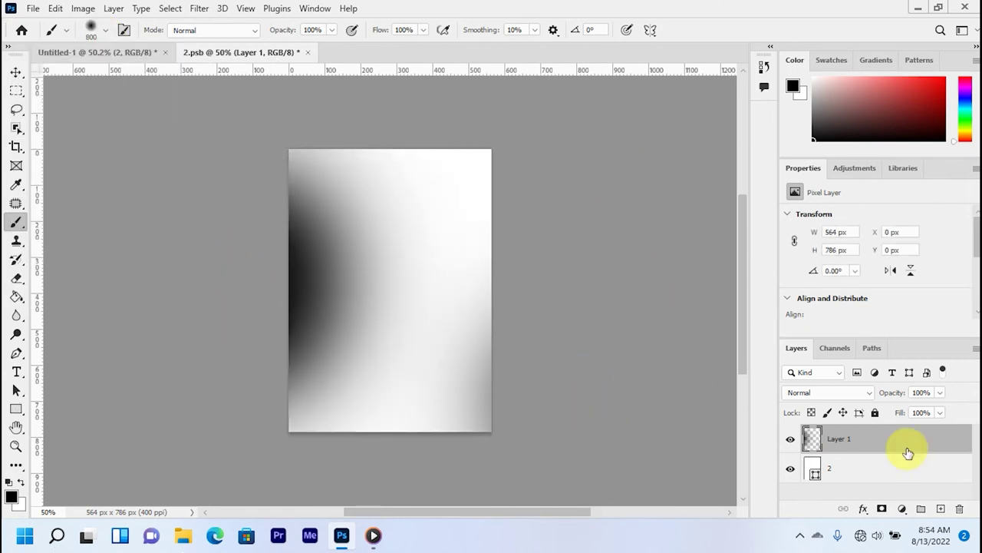
type("2")
left_click_drag(925, 409, 881, 409)
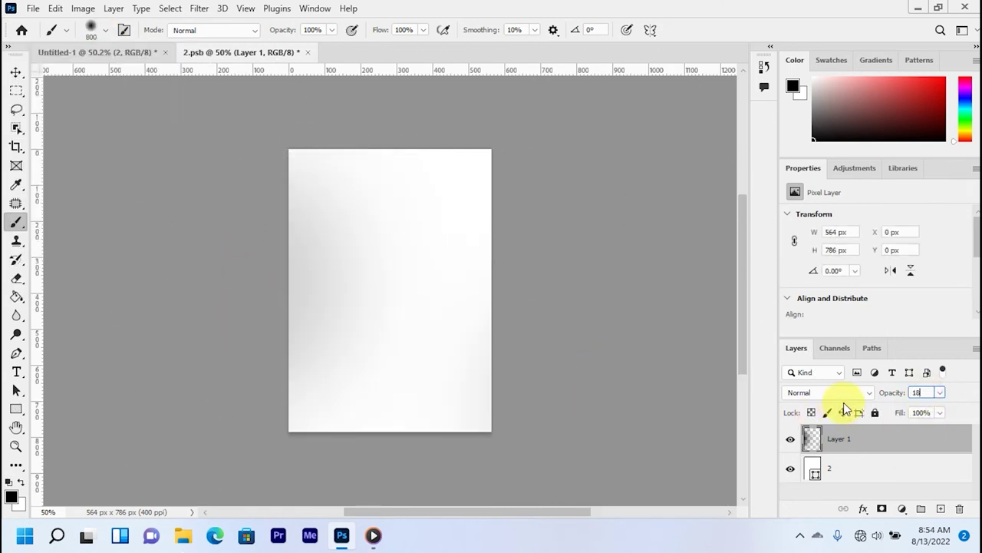
left_click(311, 55)
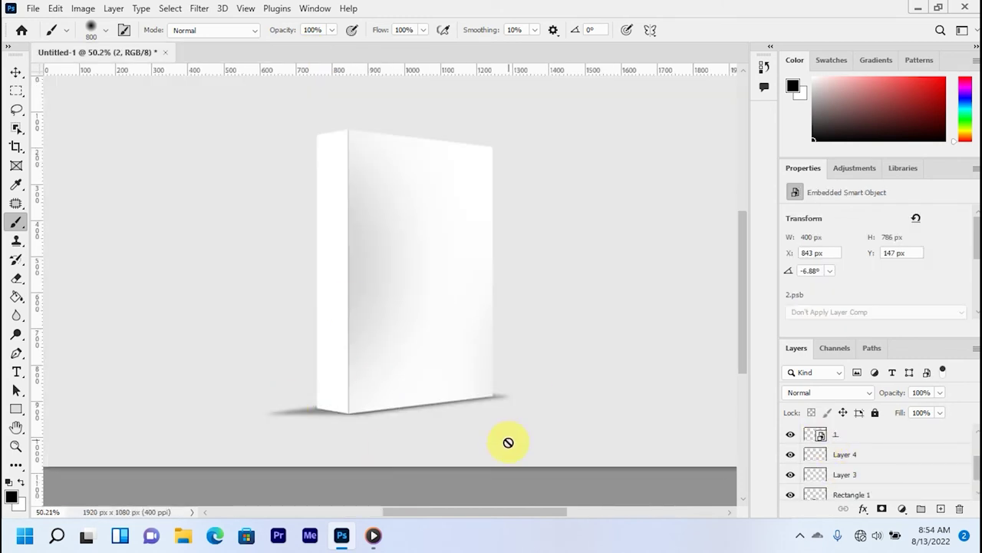
Brush faint low-opacity grey shading onto the spine artwork on a new layer
double_click(815, 433)
left_click(940, 508)
left_click_drag(237, 248, 270, 351)
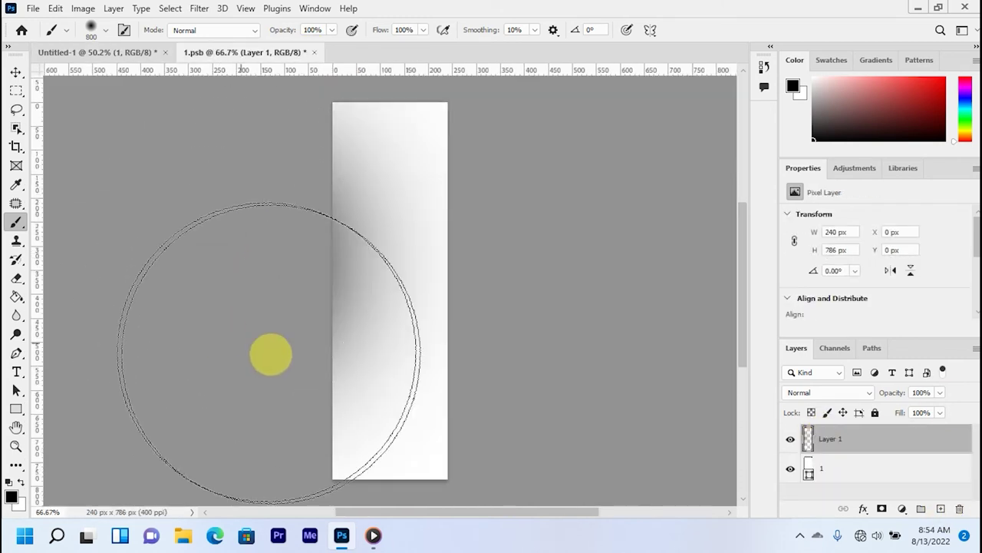
left_click_drag(925, 396, 829, 396)
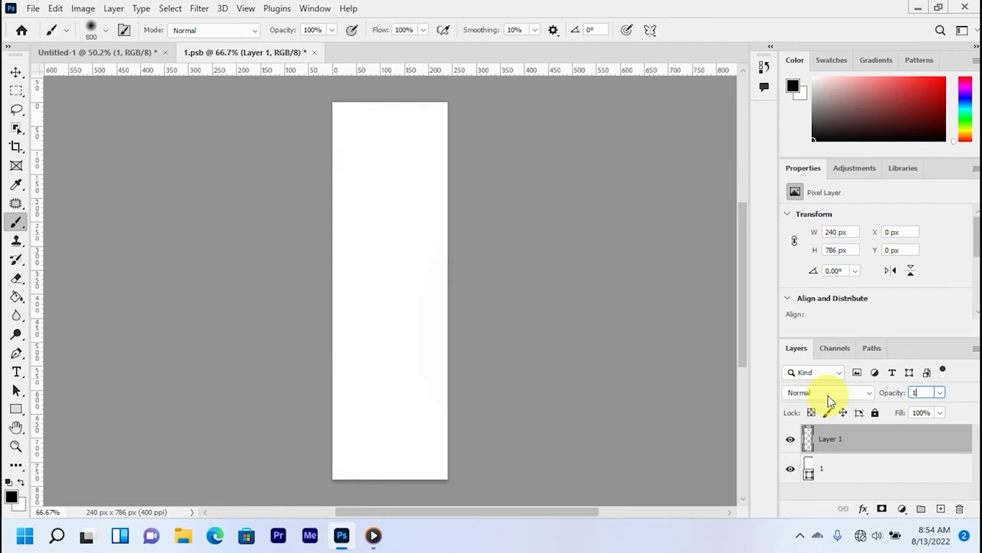
left_click(314, 52)
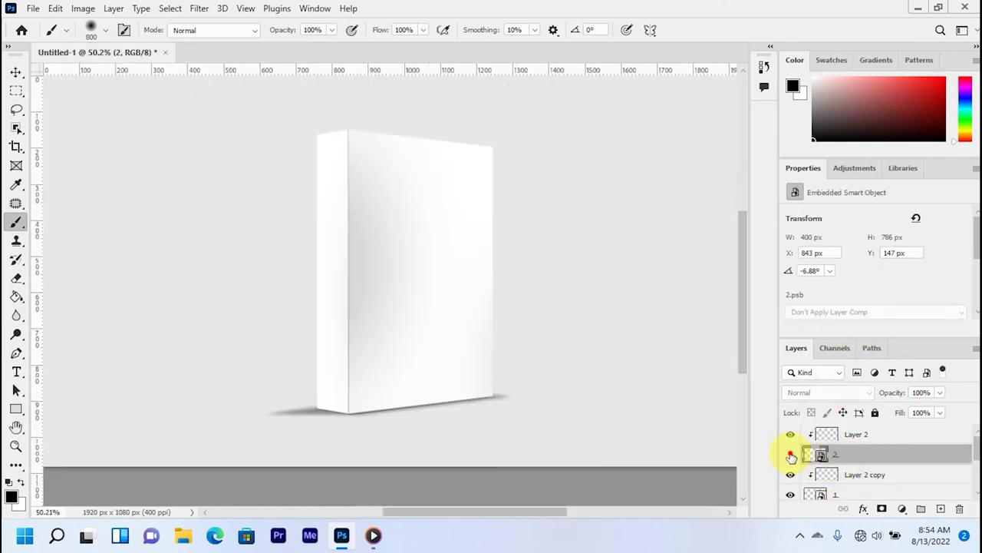
key("ctrl+minus")
Place Embedded the Premiere Pro splash screenshot and keep only the splash panel area
left_click(33, 8)
left_click(46, 278)
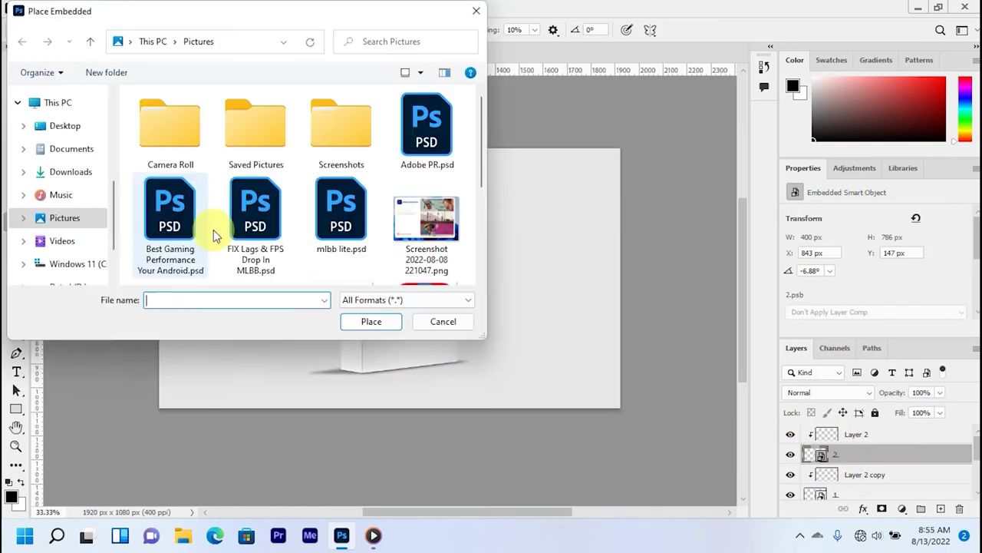
double_click(426, 223)
key("Return")
mouse_move(207, 142)
left_mouse_down()
mouse_move(216, 177)
mouse_move(560, 391)
left_mouse_up()
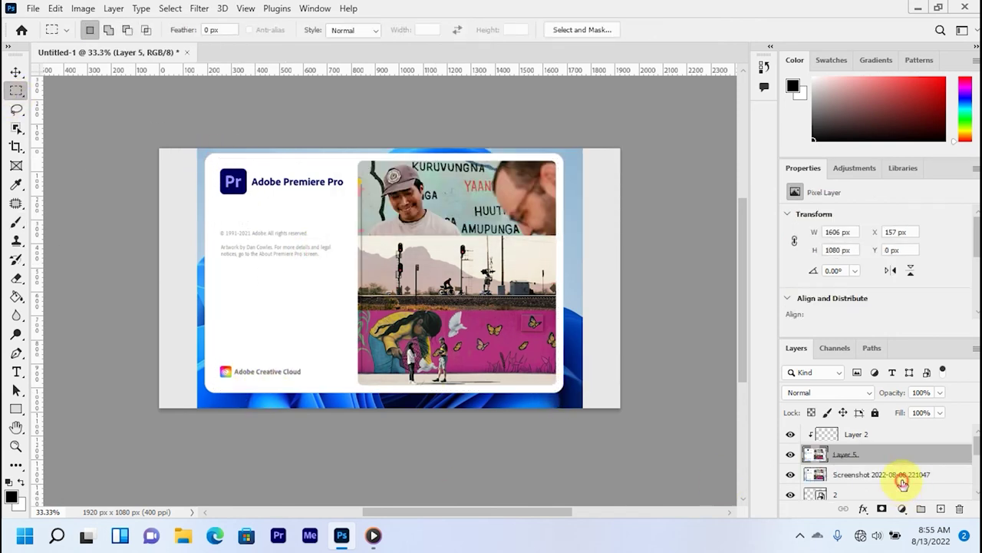
left_click_drag(902, 482, 875, 457)
Move the splash image into the front-face artwork
left_click(230, 52)
left_click(108, 52)
key("v")
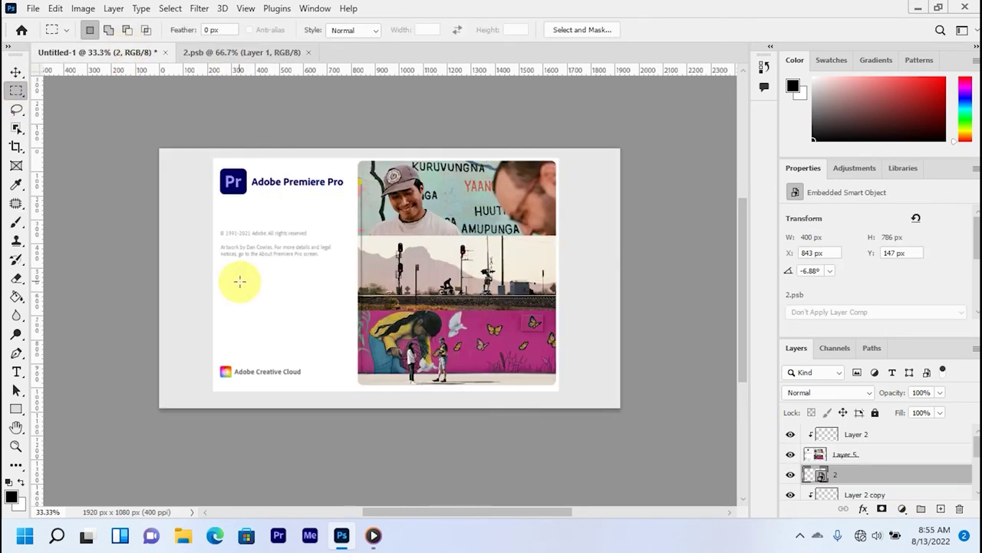
left_click_drag(241, 281, 485, 326)
key("ctrl+minus")
Free Transform the splash image to fill the front page's full height and width
key("ctrl+t")
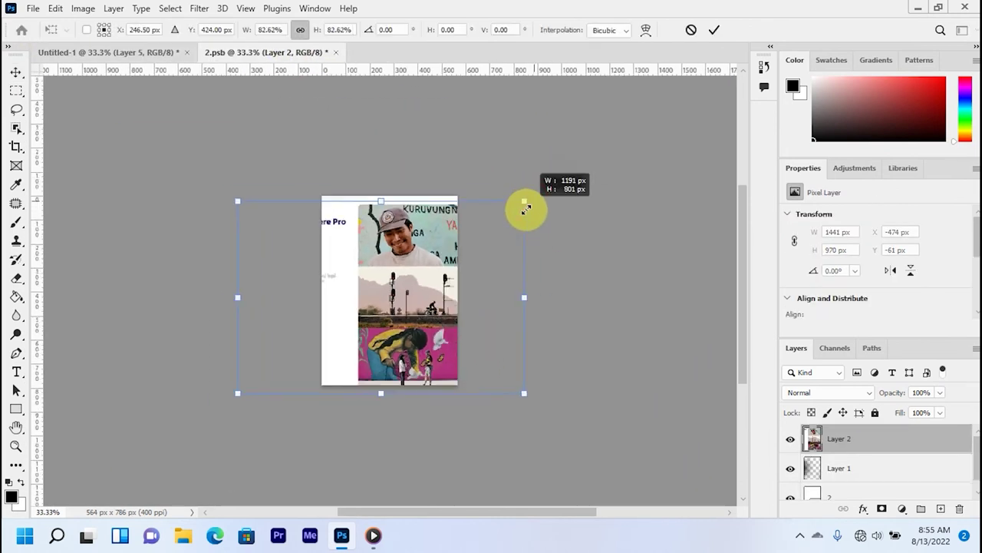
left_click_drag(522, 202, 461, 253)
left_click_drag(390, 269, 392, 283)
left_click_drag(391, 336, 391, 386)
left_click_drag(462, 289, 508, 294)
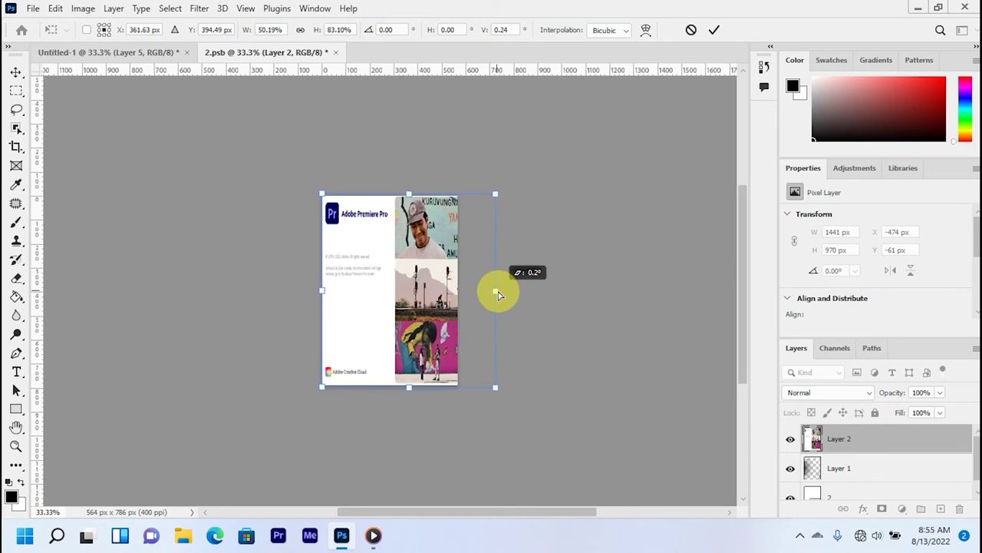
key("Return")
Save and close the front artwork, then hide Layer 5 to reveal the box
scroll(508, 290, "up", 3)
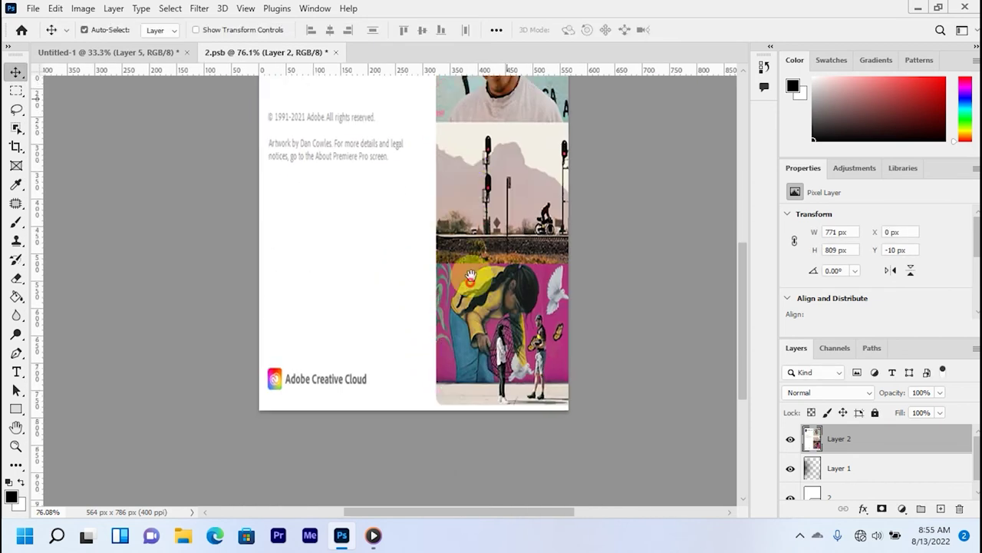
key("ctrl+s")
key("ctrl+w")
left_click(792, 453)
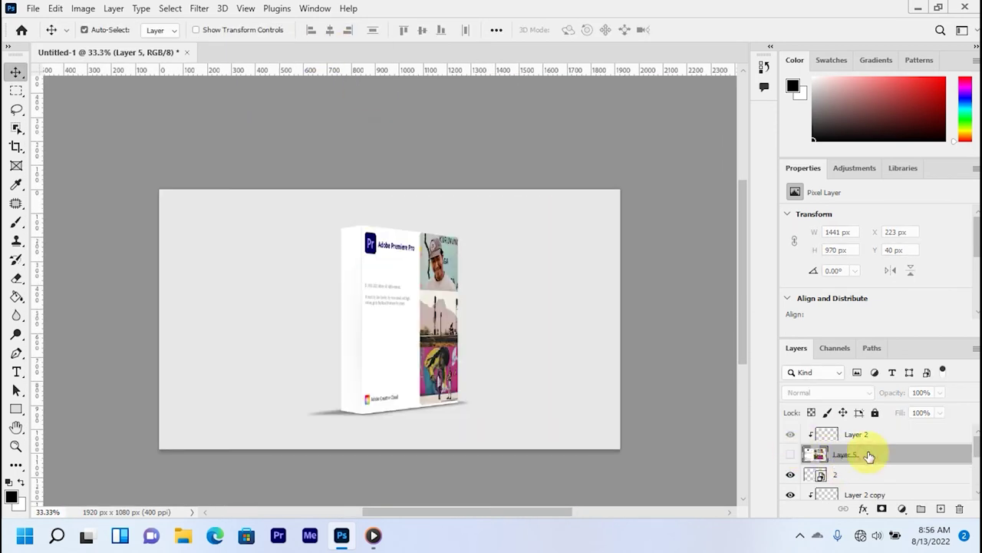
scroll(349, 329, "up", 3)
Open the spine artwork and type 'Adobe For beginners' with the Type tool
left_click(790, 474)
left_click(789, 473)
double_click(818, 475)
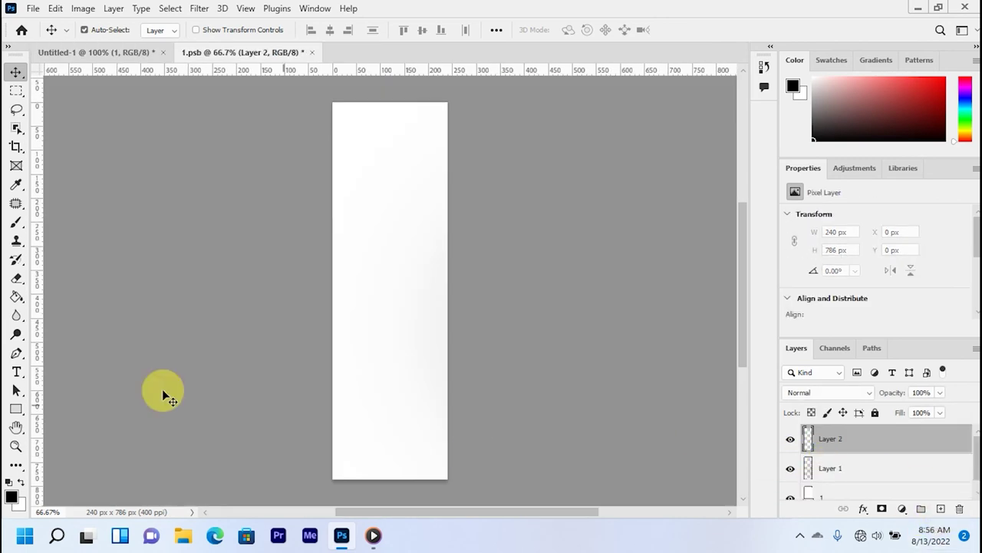
key("t")
left_click(363, 321)
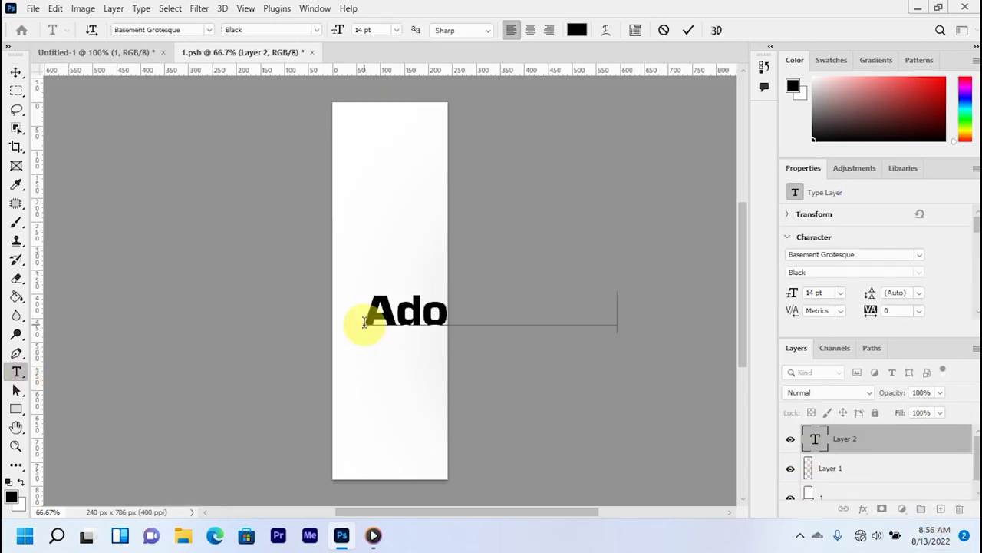
left_click(687, 30)
Rotate the spine text 90° and scale it to fit the spine's height
key("ctrl+t")
right_click(414, 301)
left_click(483, 477)
left_click_drag(565, 295, 386, 297)
mouse_move(389, 451)
left_mouse_down()
mouse_move(384, 408)
mouse_move(390, 421)
left_mouse_up()
key("Return")
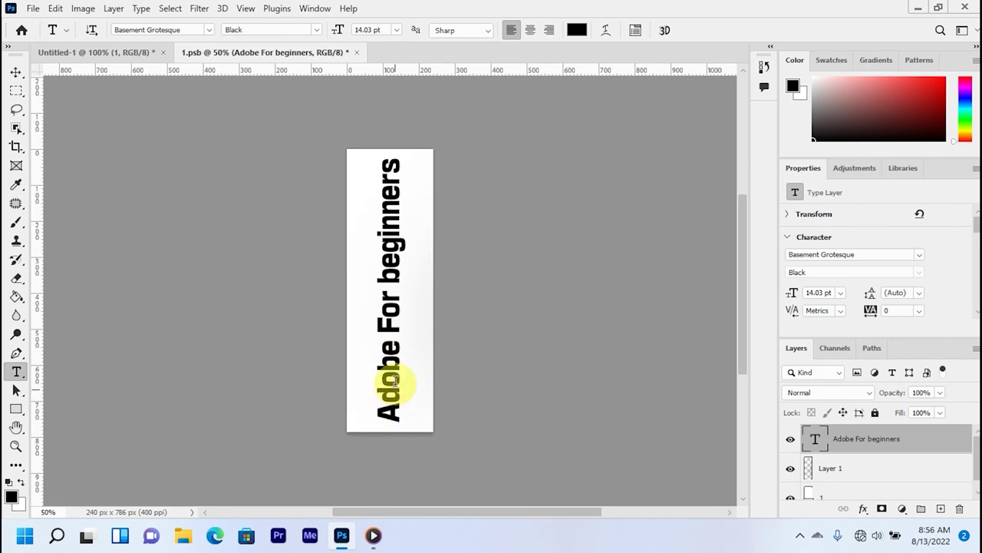
left_click(355, 52)
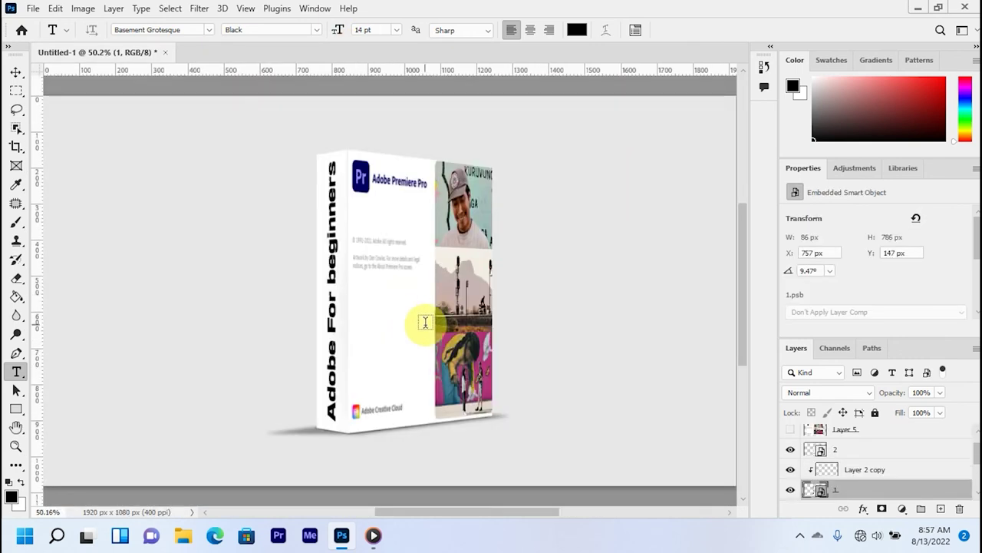
Reopen the spine artwork and shrink the spine text slightly to fit
double_click(824, 491)
left_click(15, 73)
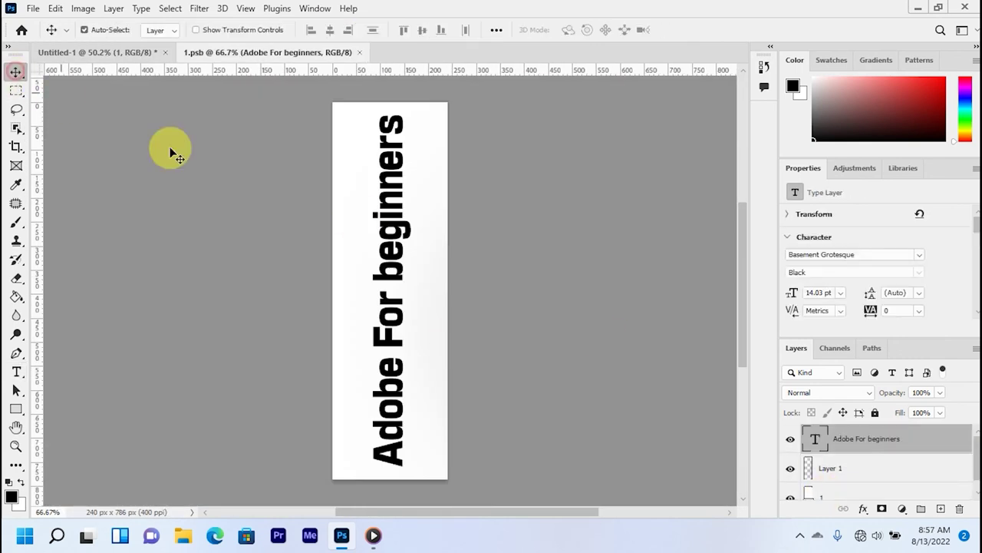
key("ctrl+t")
left_click_drag(410, 285, 395, 311)
key("Return")
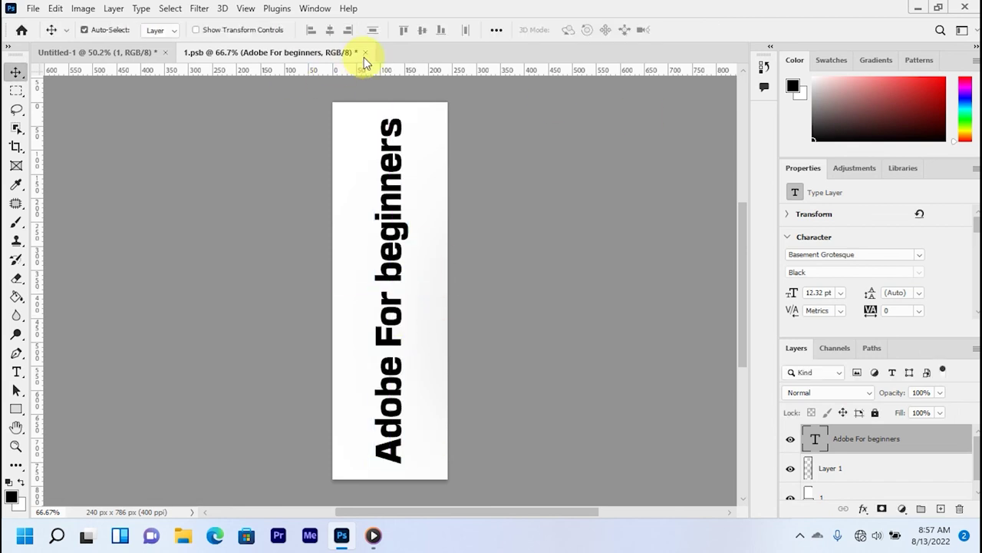
left_click(365, 52)
key("ctrl+minus")
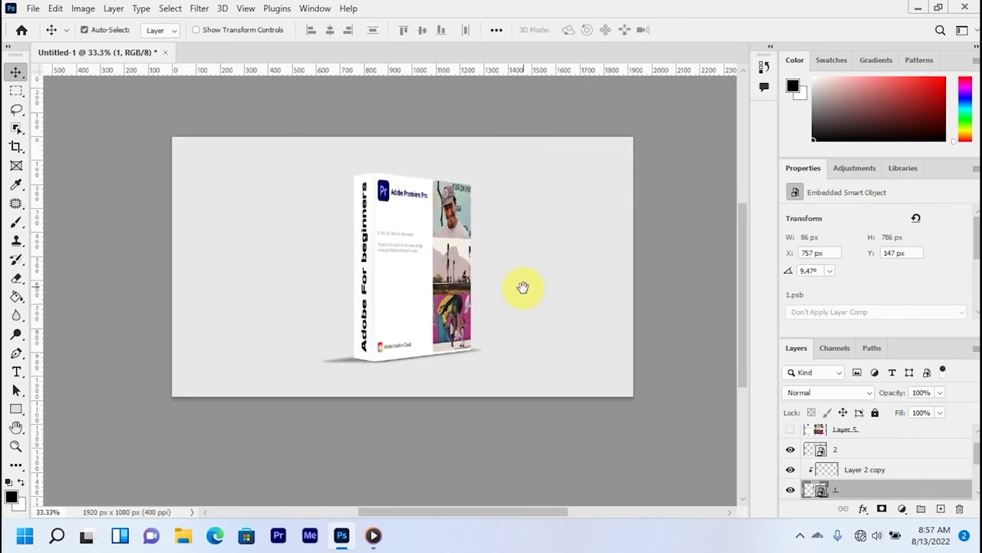
key("ctrl+0")
Toggle the background layer's visibility to check the mockup's transparency
scroll(844, 460, "down", 3)
left_click(791, 489)
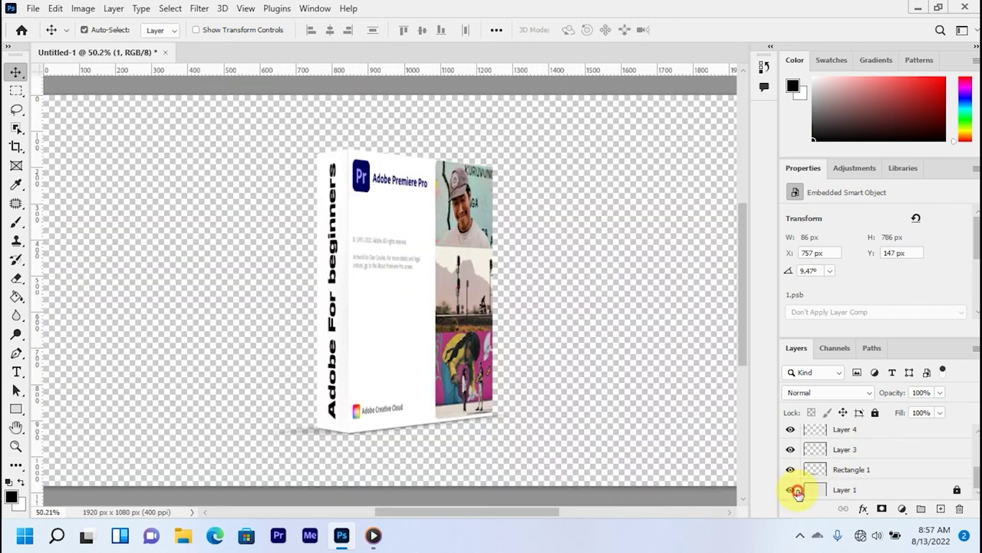
left_click(791, 489)
key("ctrl+minus")
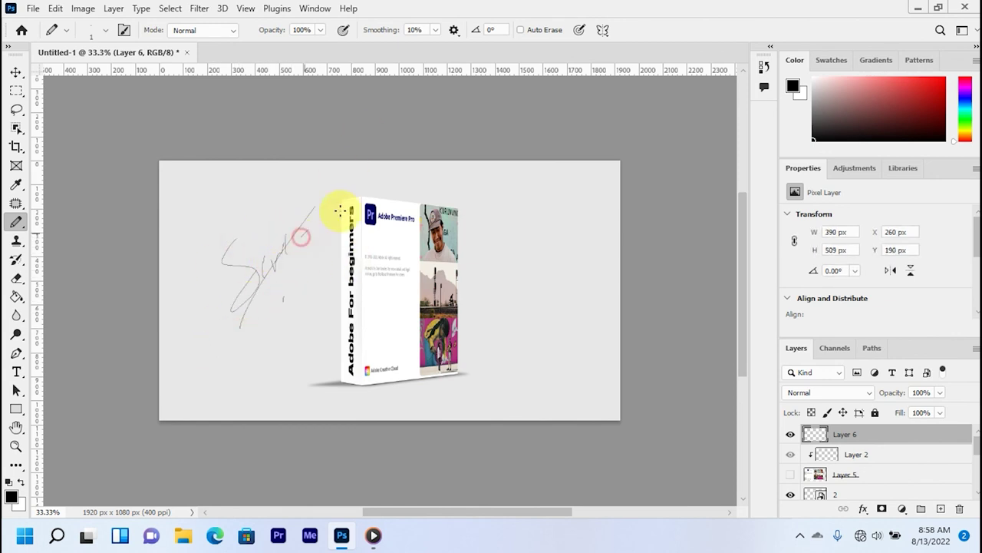
Save the document as MOCK.psd
left_click(33, 8)
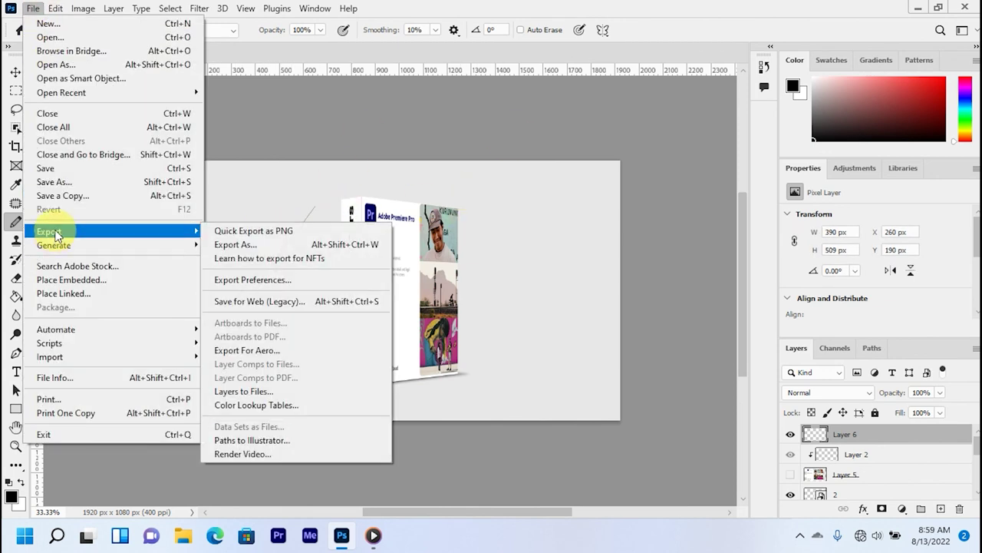
left_click(46, 182)
type("K")
key("Return")
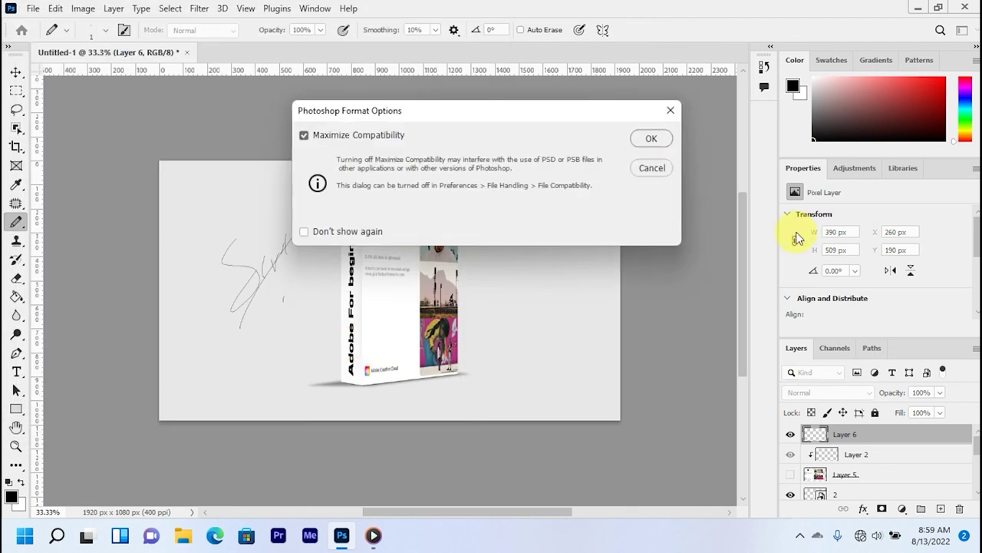